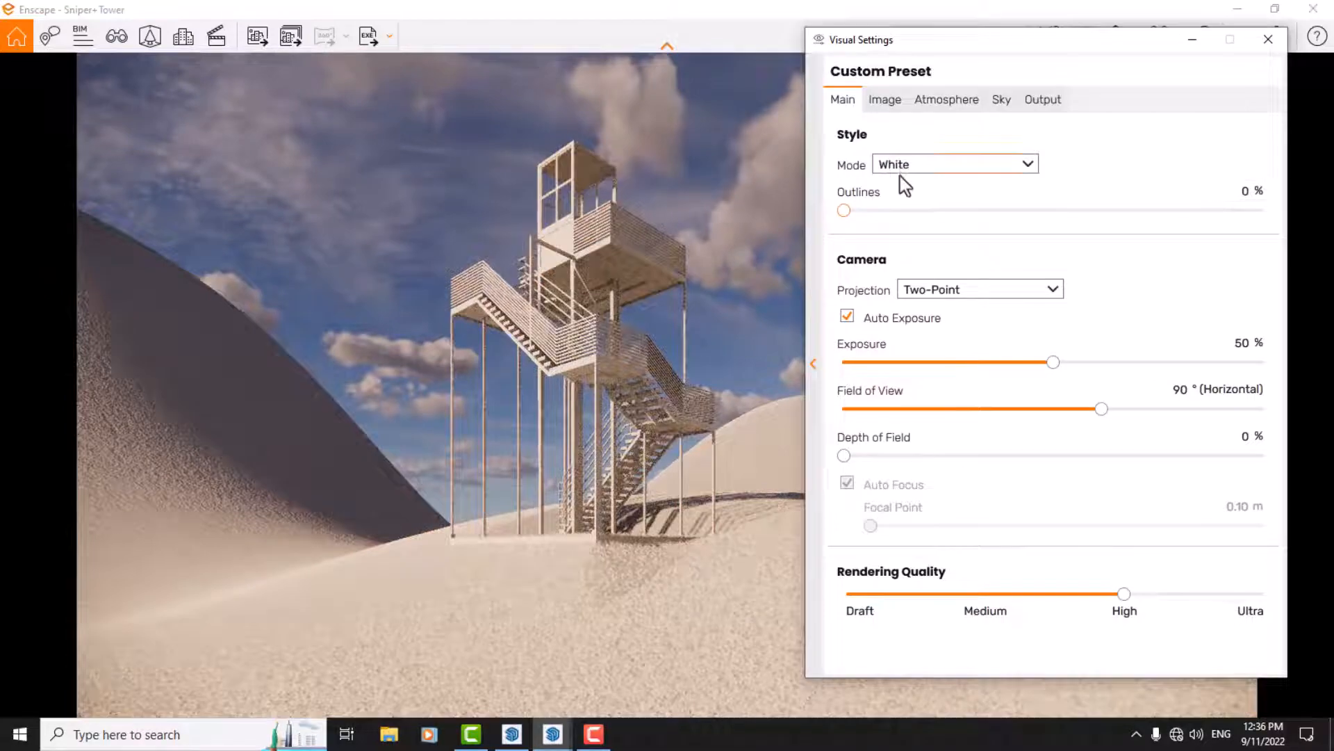
Try the Polystyrol and Light View style modes on the tower scene, ending with the mode set to None
click(900, 170)
click(900, 216)
click(902, 173)
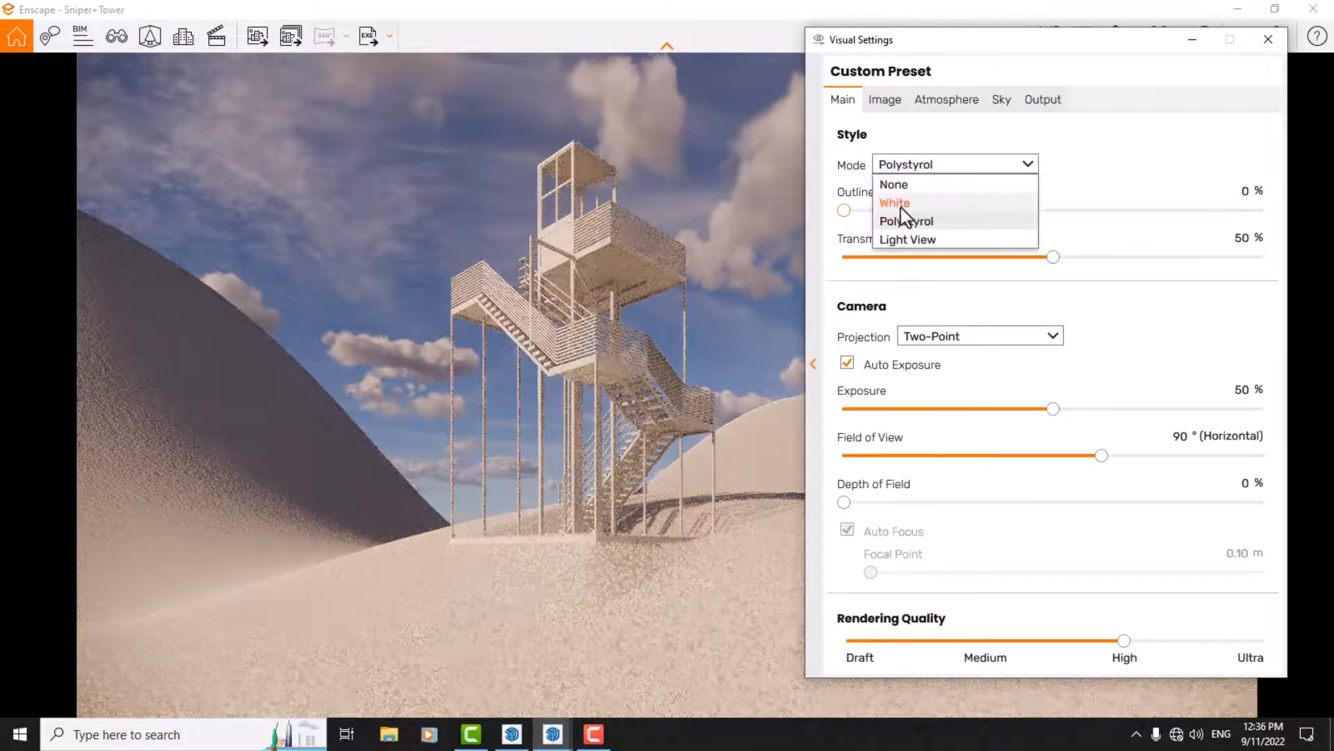
click(902, 237)
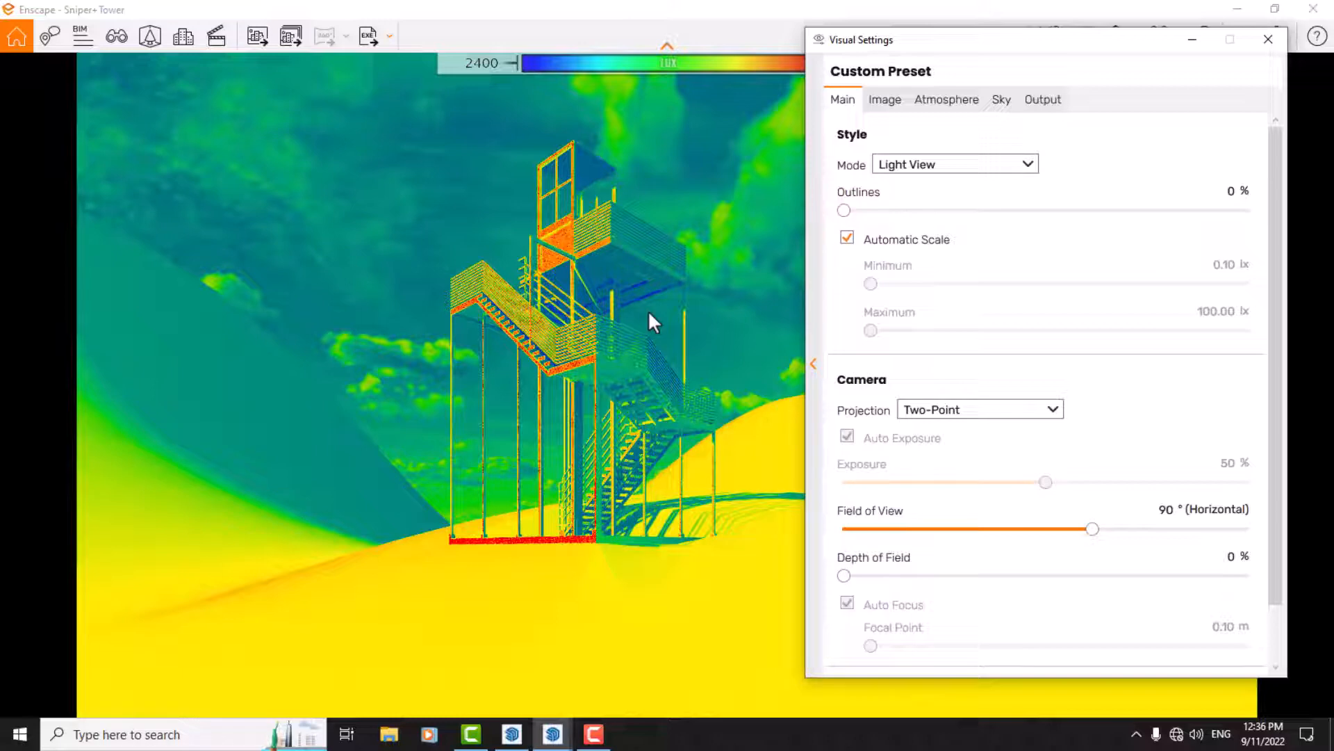
click(957, 159)
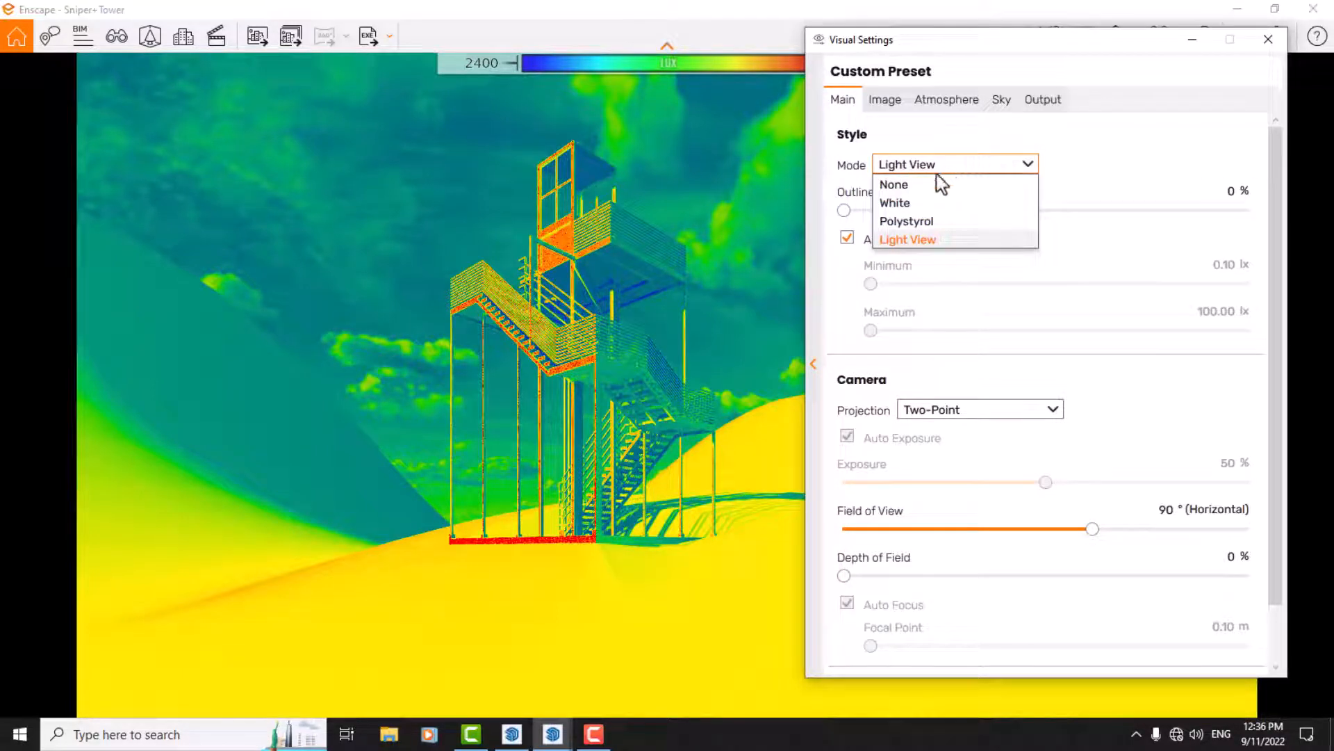
click(897, 185)
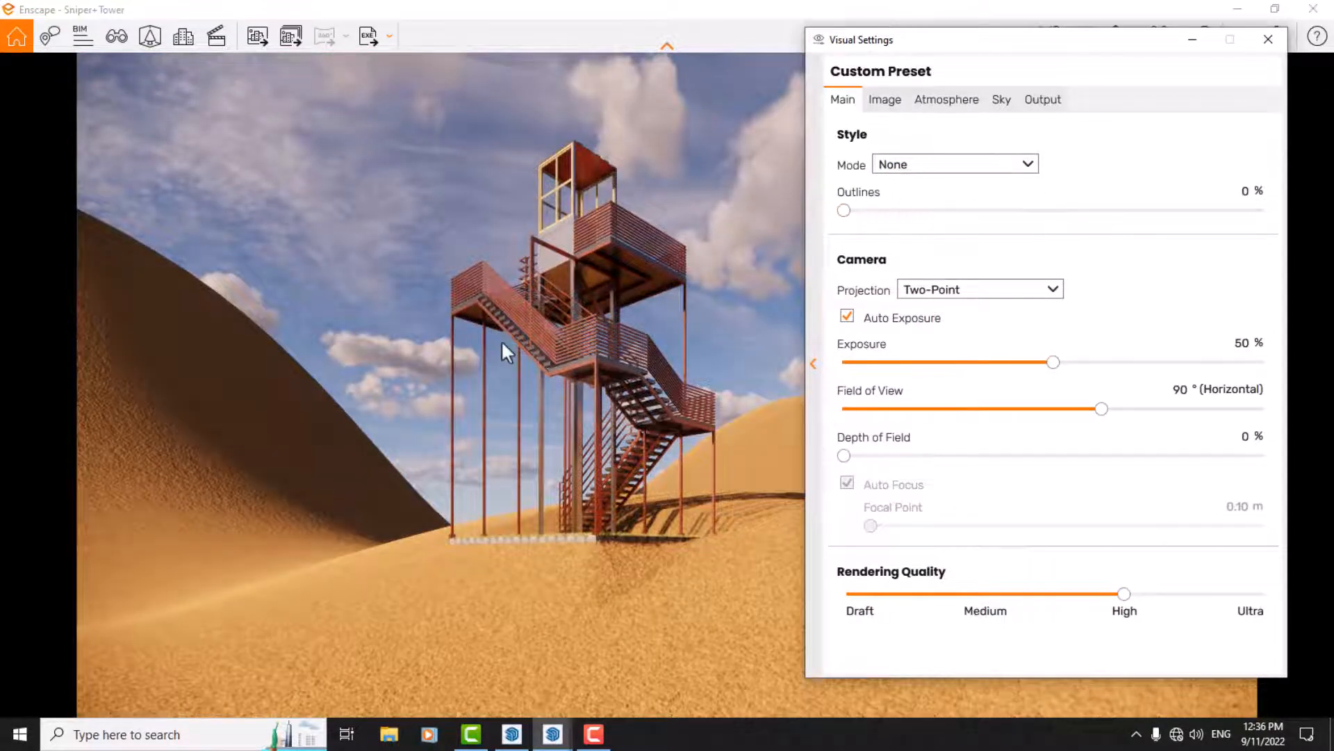
Set the style mode to White and raise the outlines to 50%
click(907, 168)
click(903, 203)
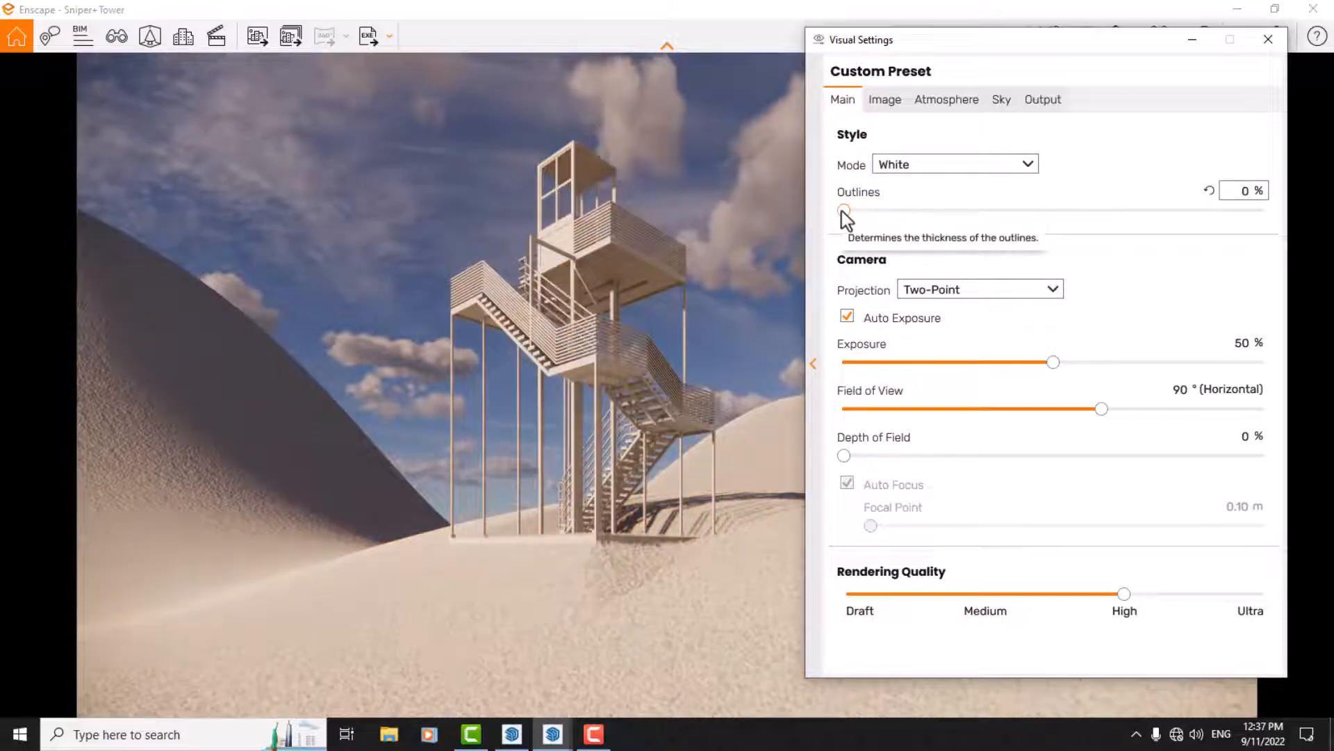
drag(842, 210, 878, 208)
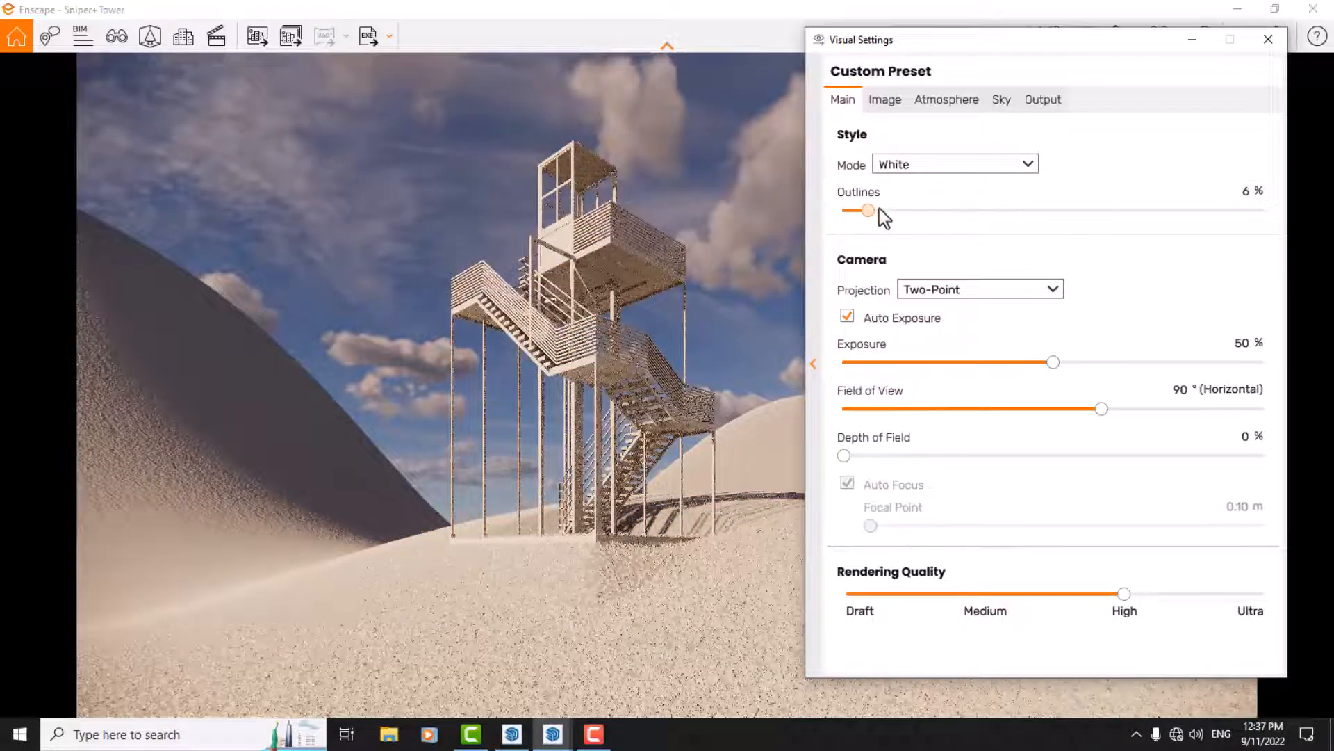
click(953, 209)
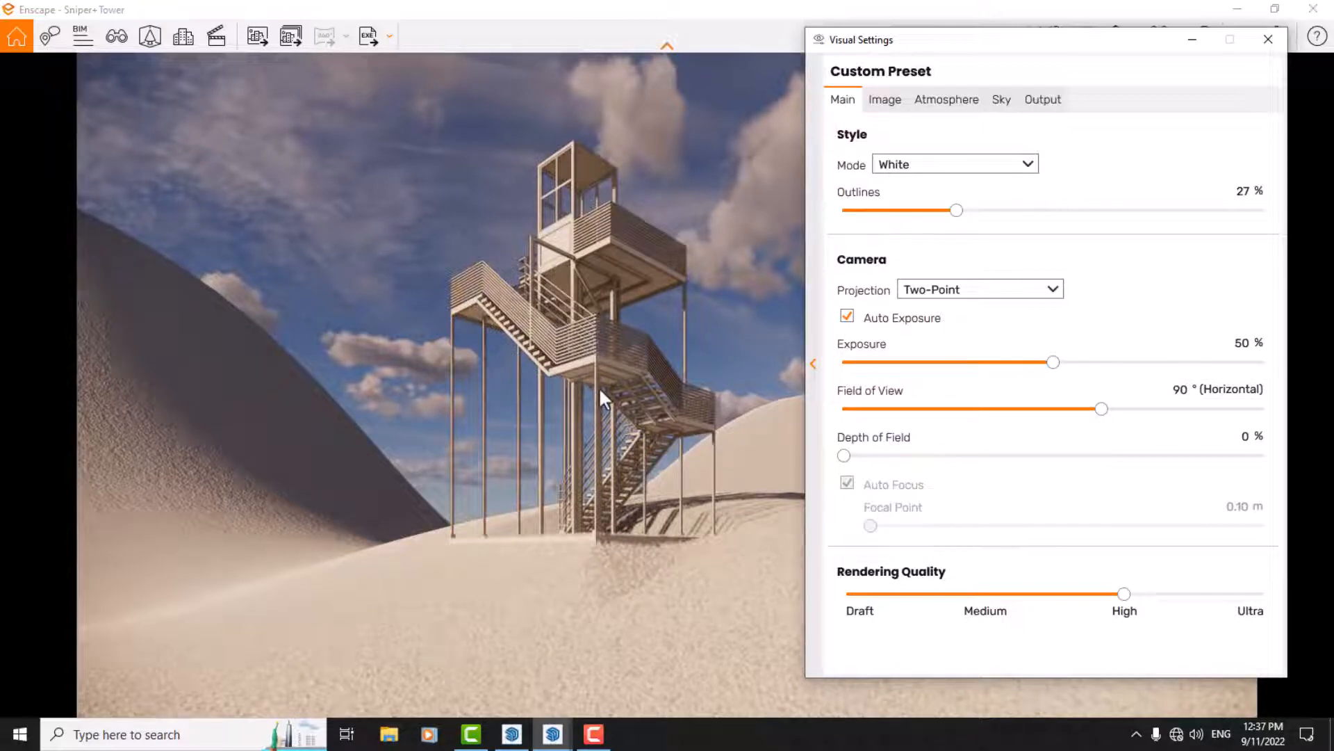
click(1243, 191)
text(50)
key(Return)
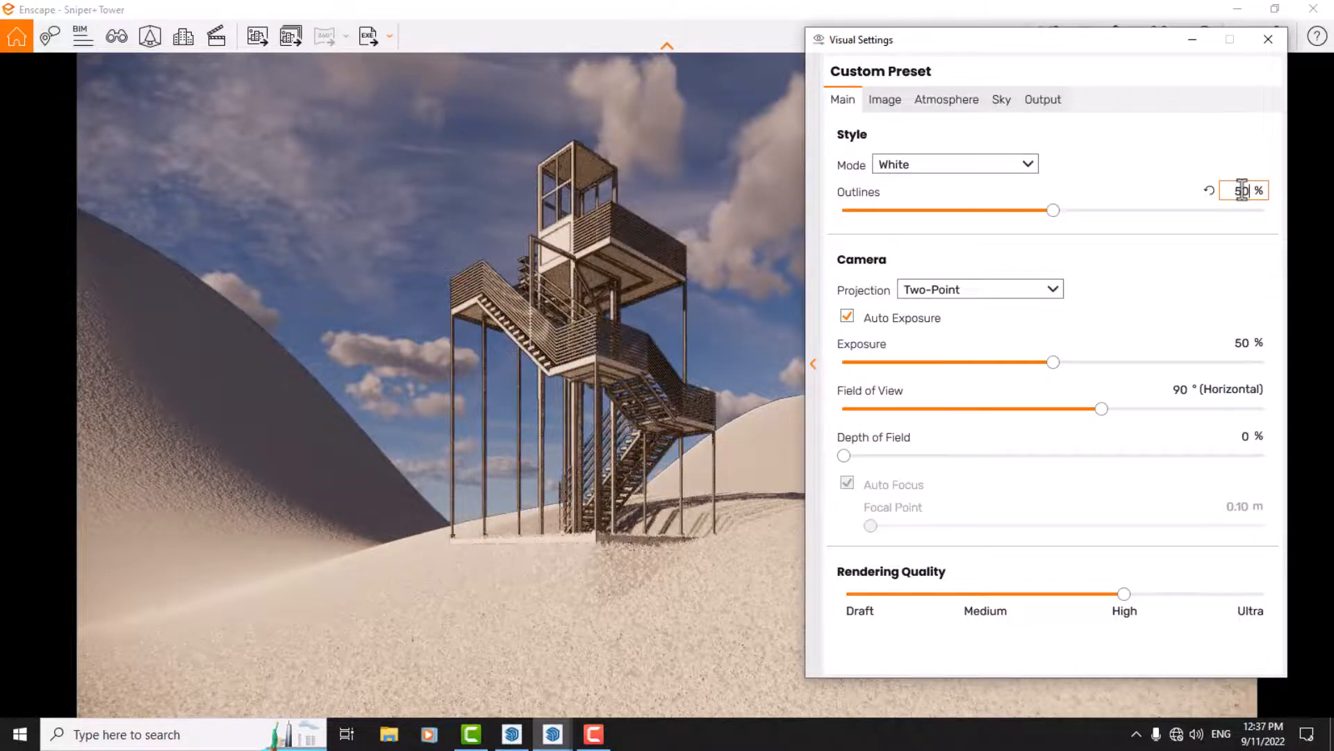
Lower the outlines to 10% and finally 0%, and set the style mode back to None
mouse_move(548, 270)
mouse_down()
mouse_move(572, 262)
mouse_move(547, 283)
mouse_move(571, 289)
mouse_move(553, 294)
mouse_up()
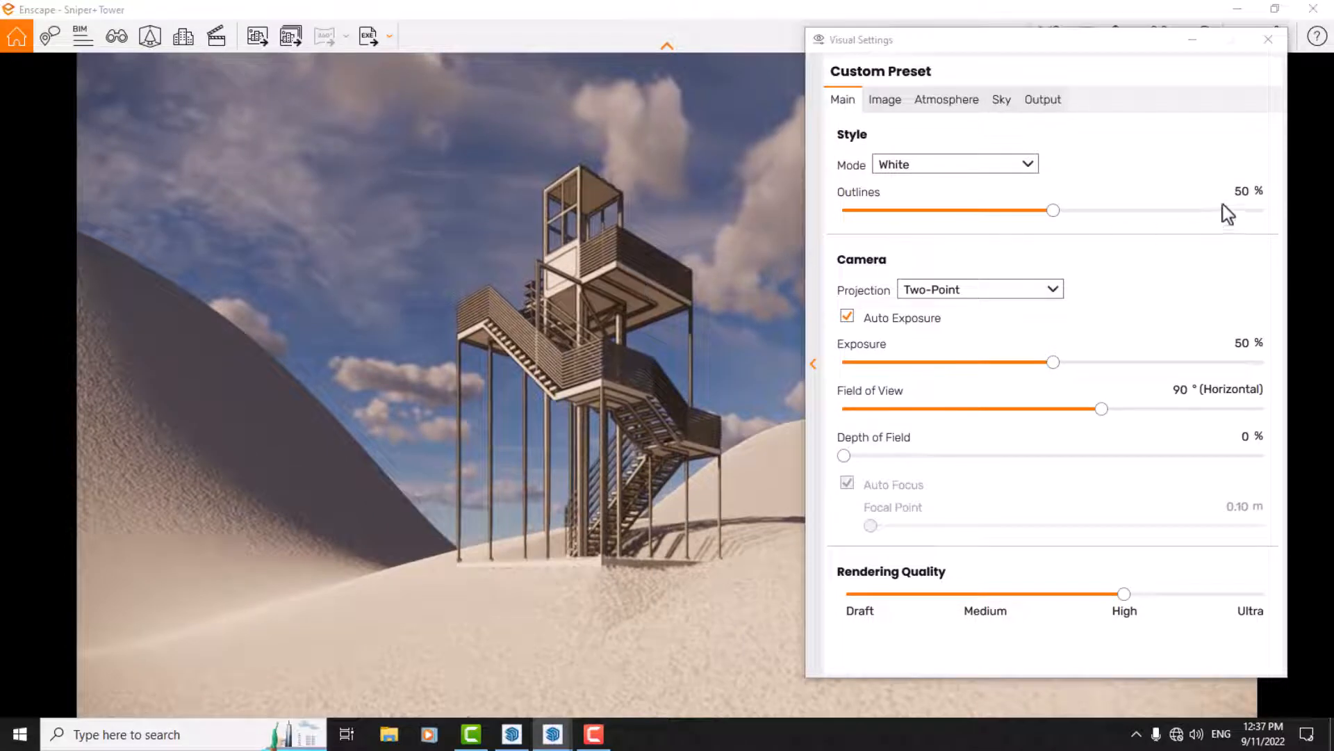
click(1240, 191)
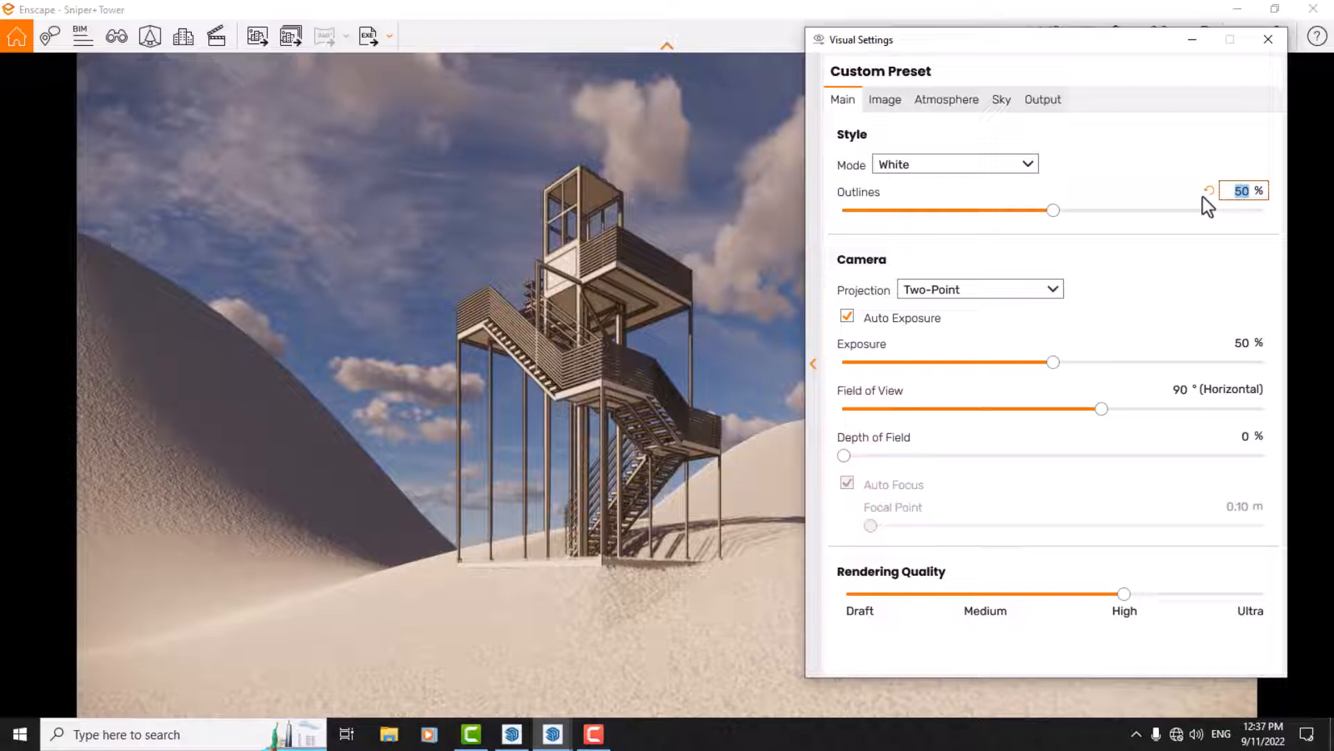
text(10)
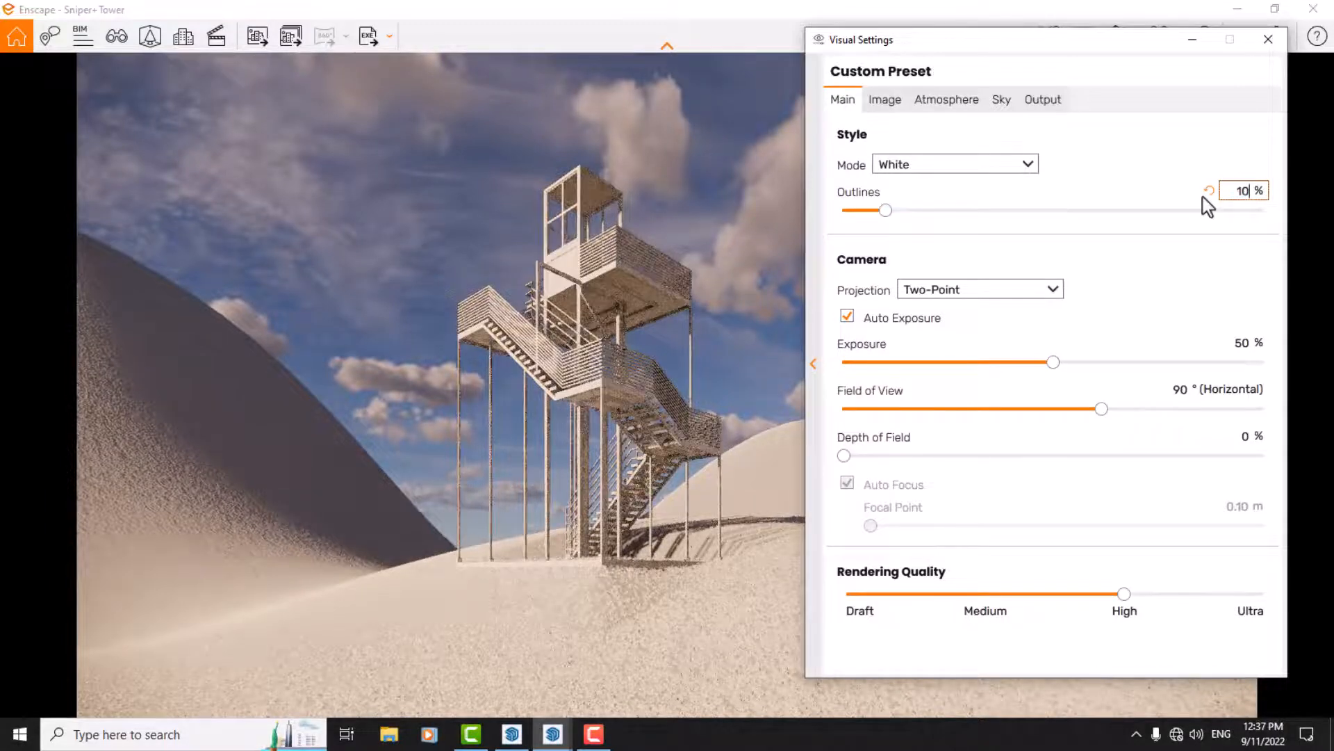
double_click(1243, 190)
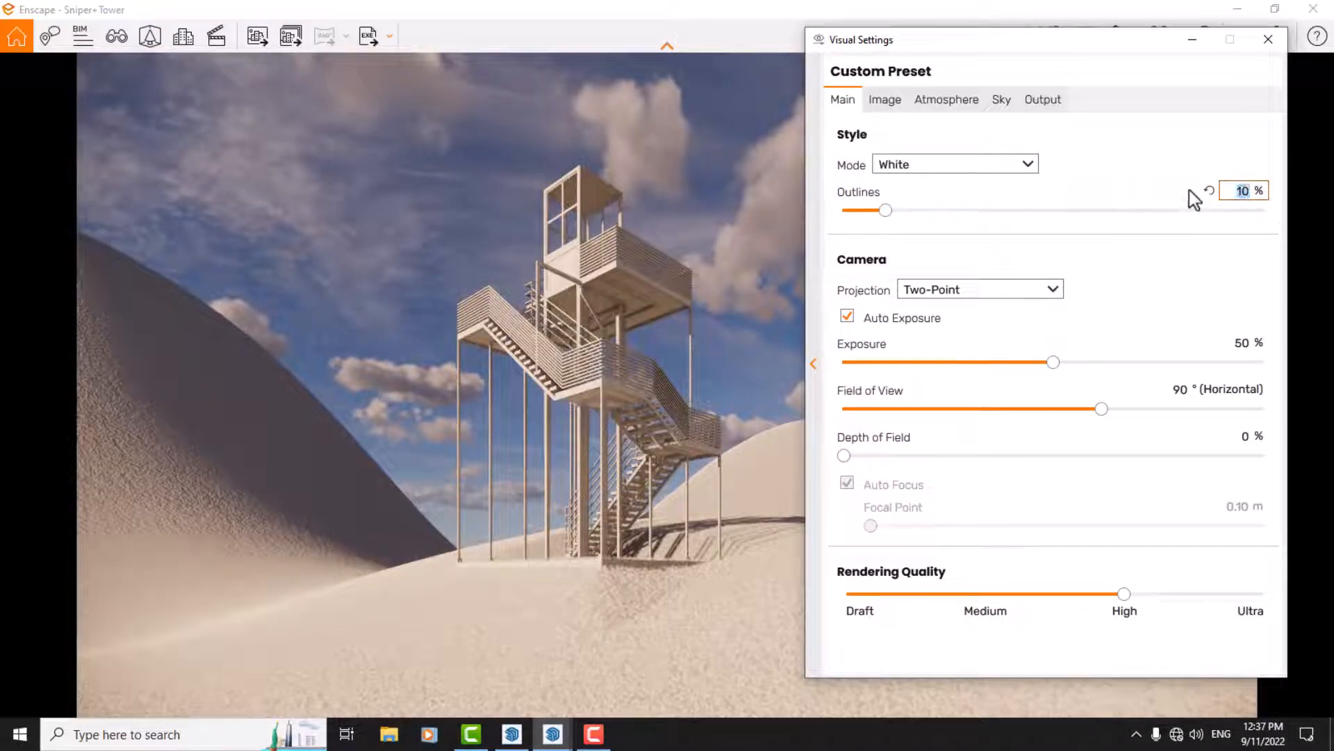
text(0)
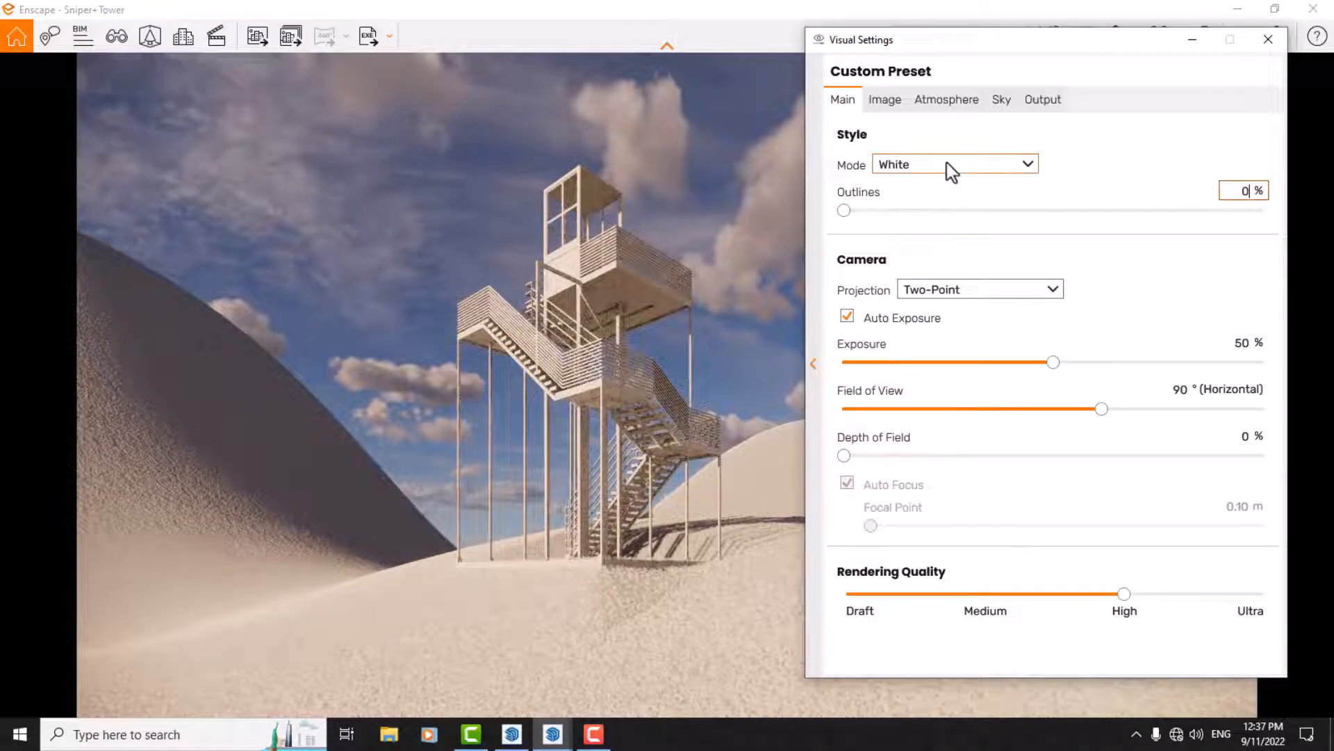
click(942, 164)
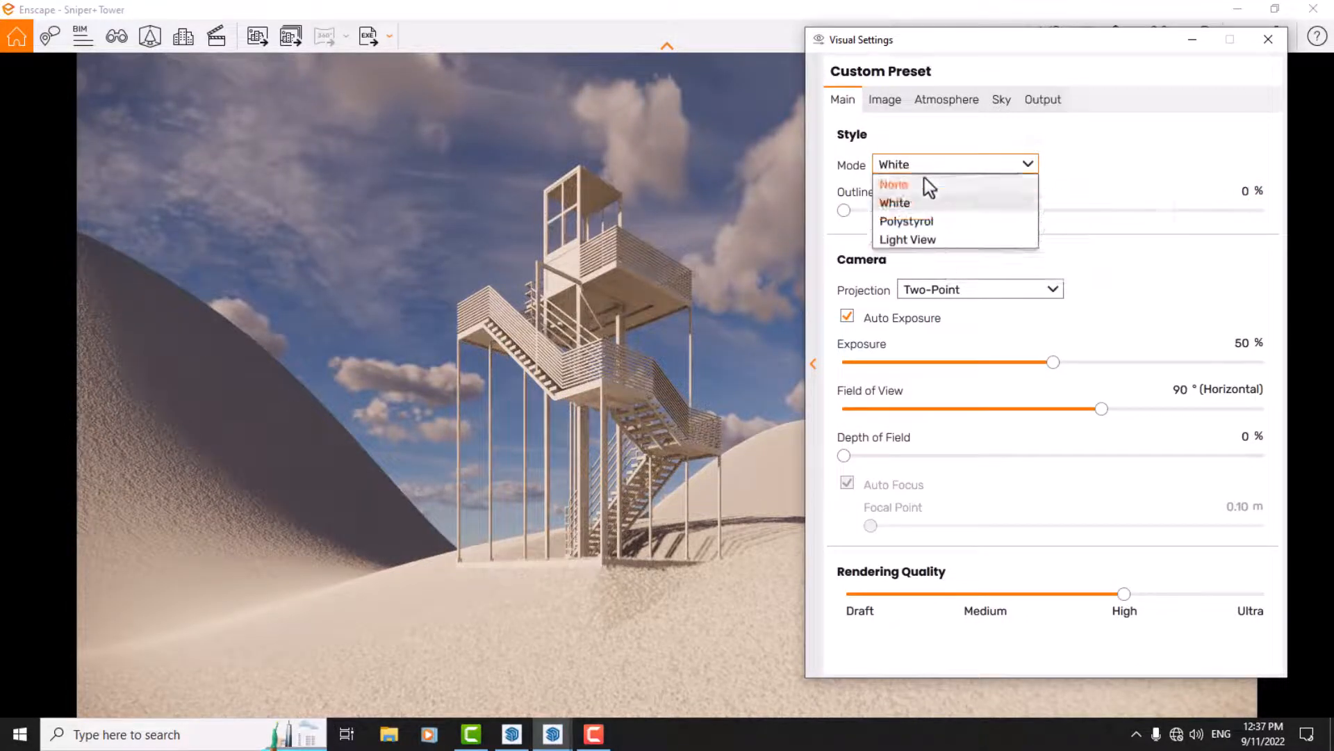
click(924, 182)
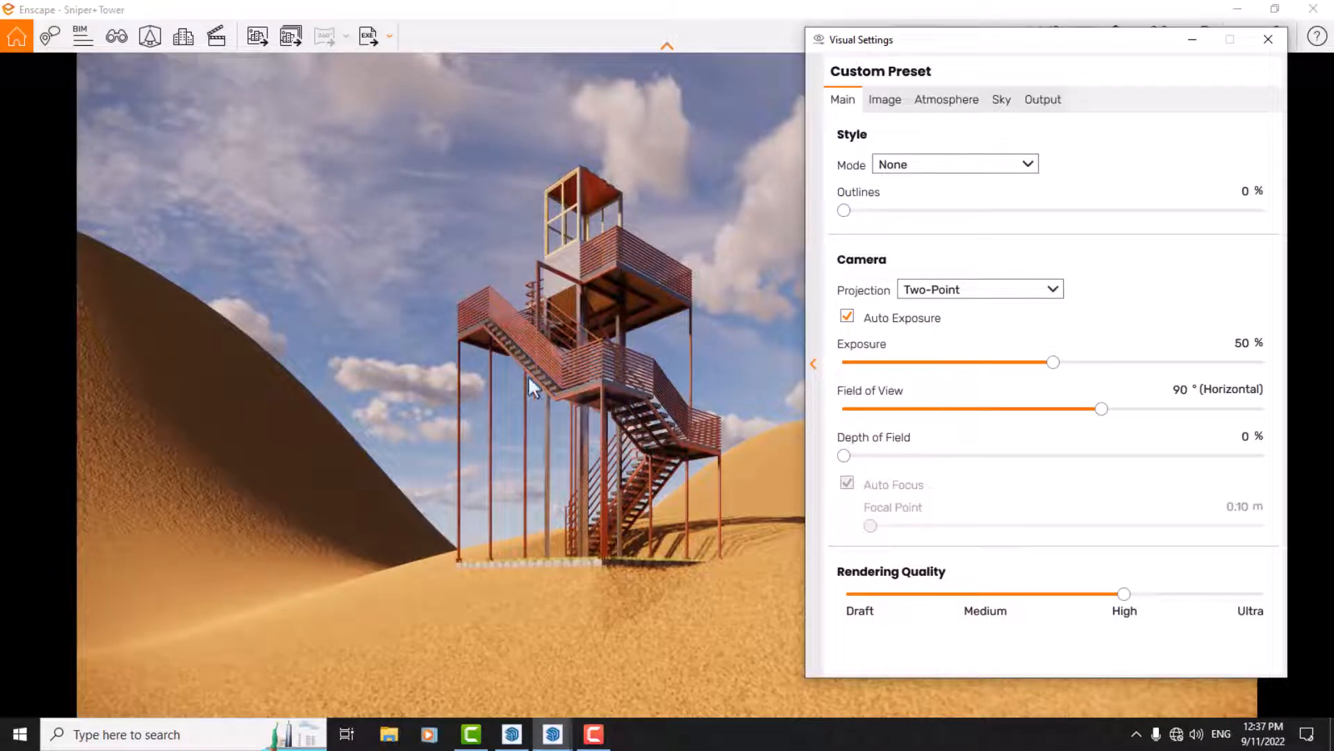
Load the saved view Enscape Camera 5 of the Sniper+Tower project and close the view management
drag(528, 374, 431, 354)
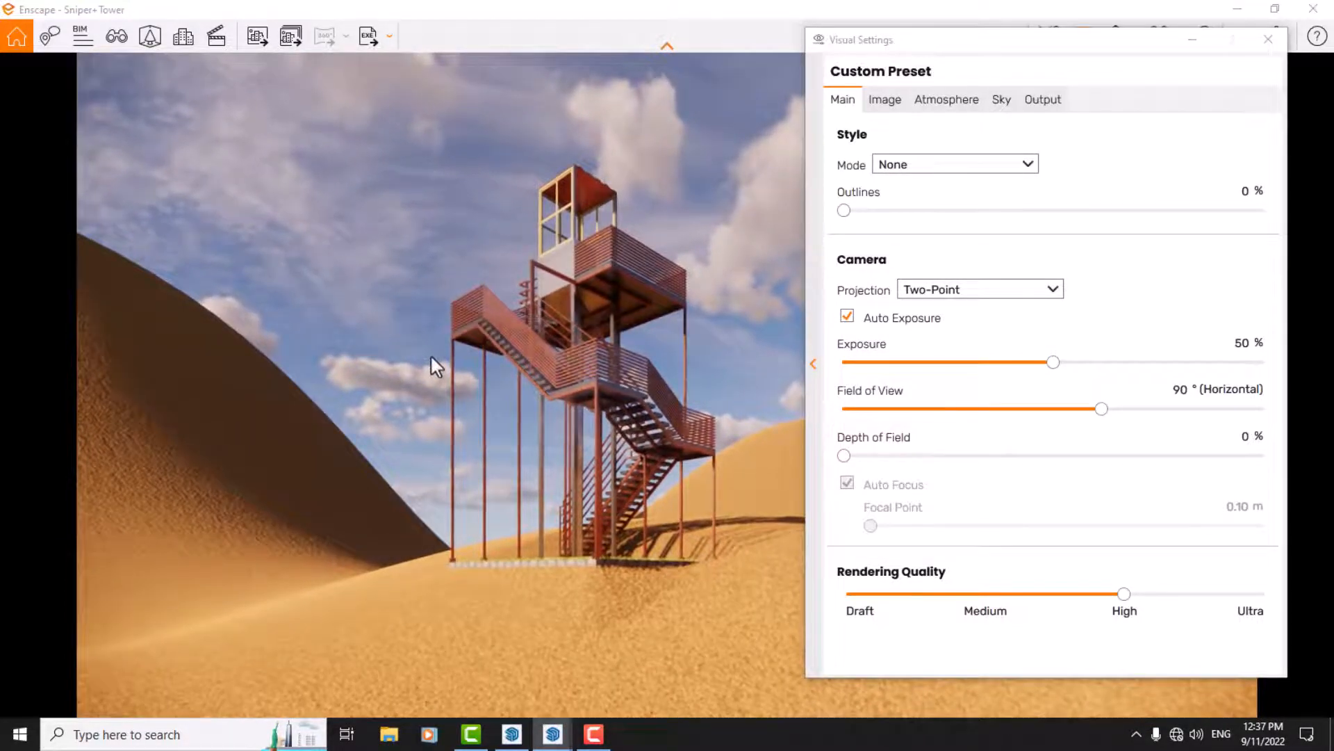
key(v)
click(85, 264)
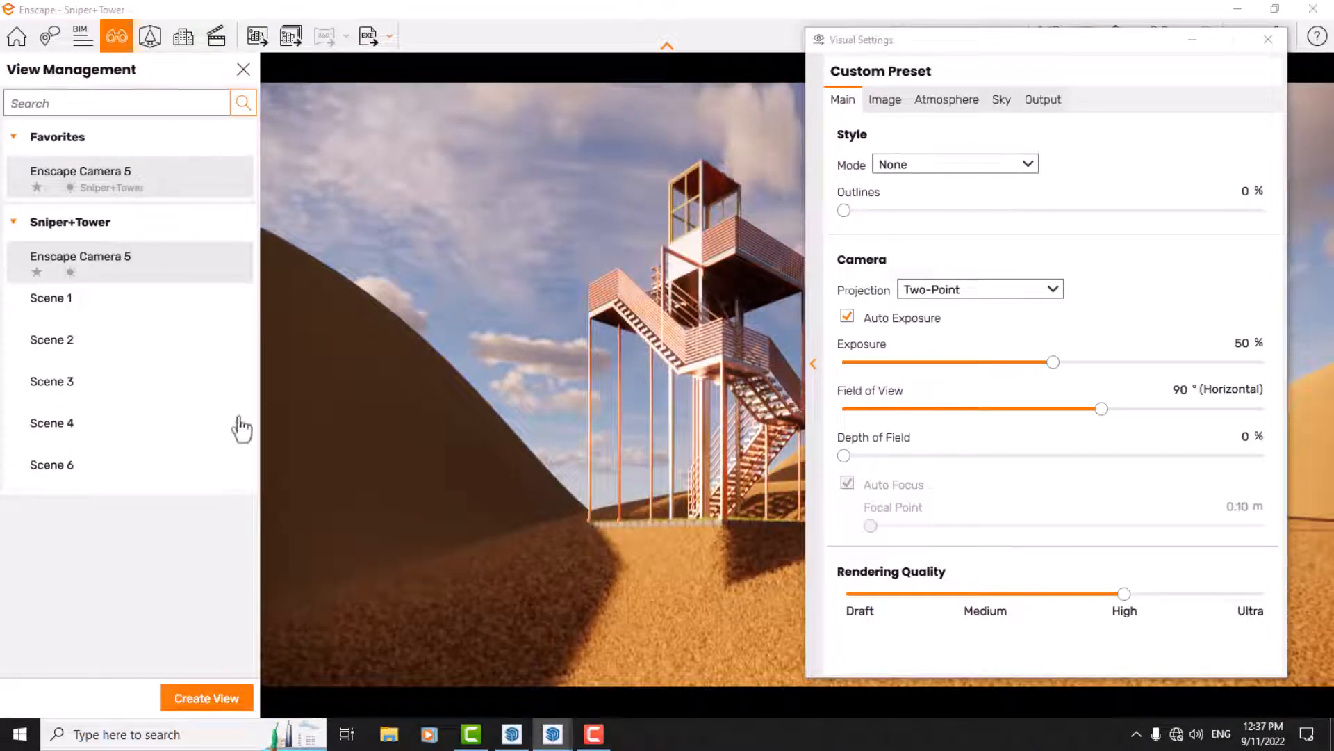
click(244, 70)
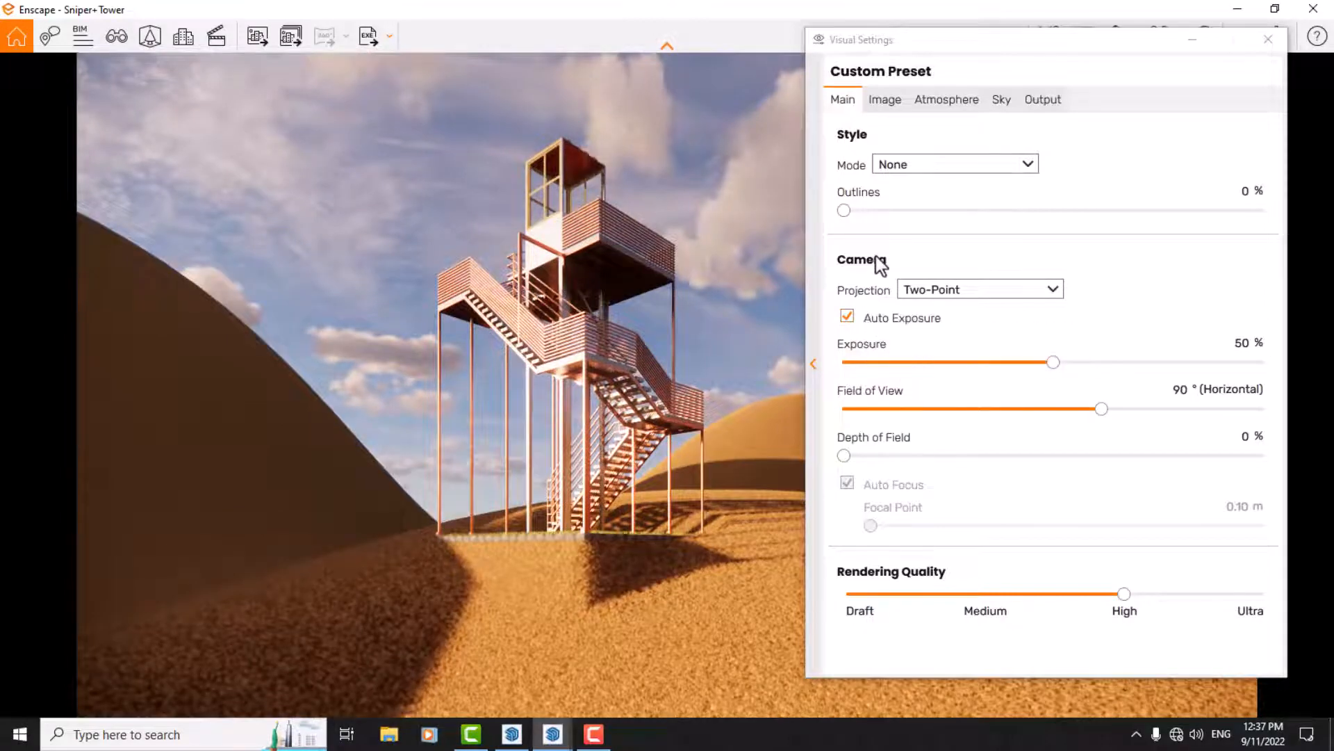
Choose Two-Point as the camera projection and, after trying lower values, set the exposure to 54%
click(1016, 289)
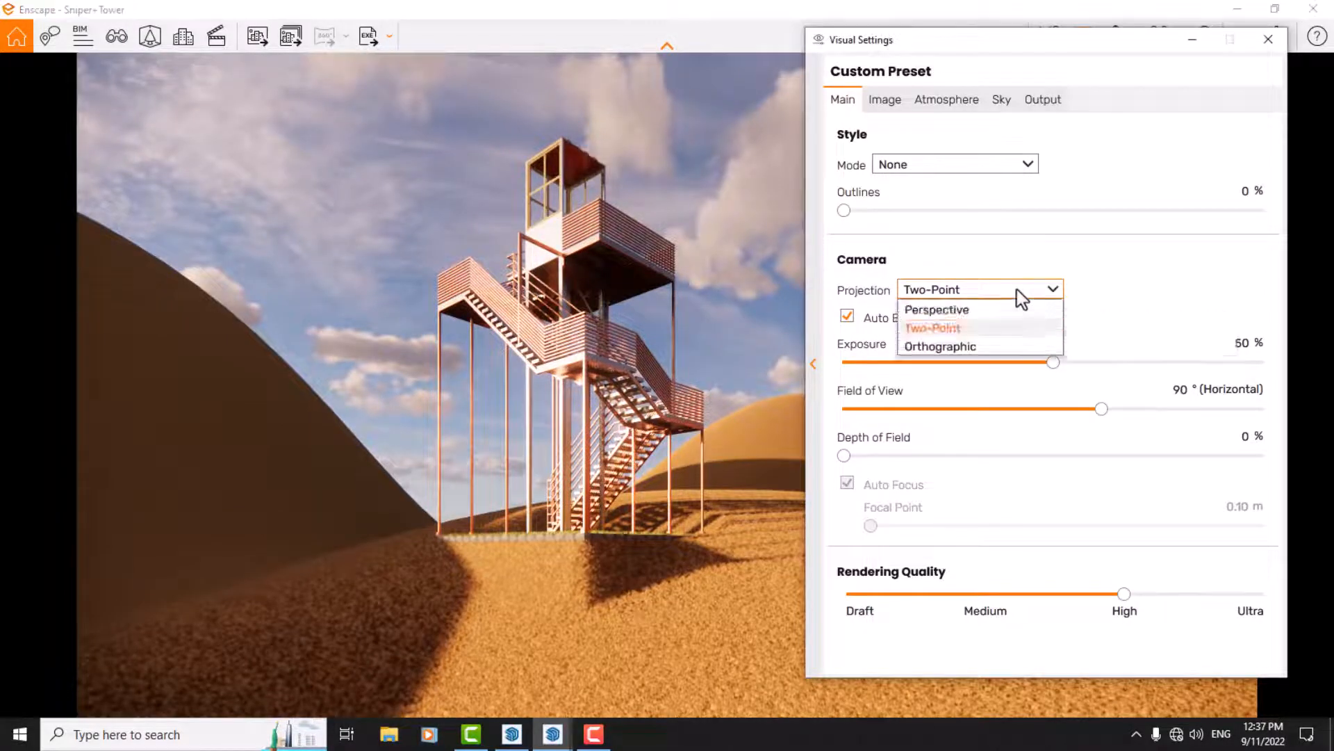
click(937, 327)
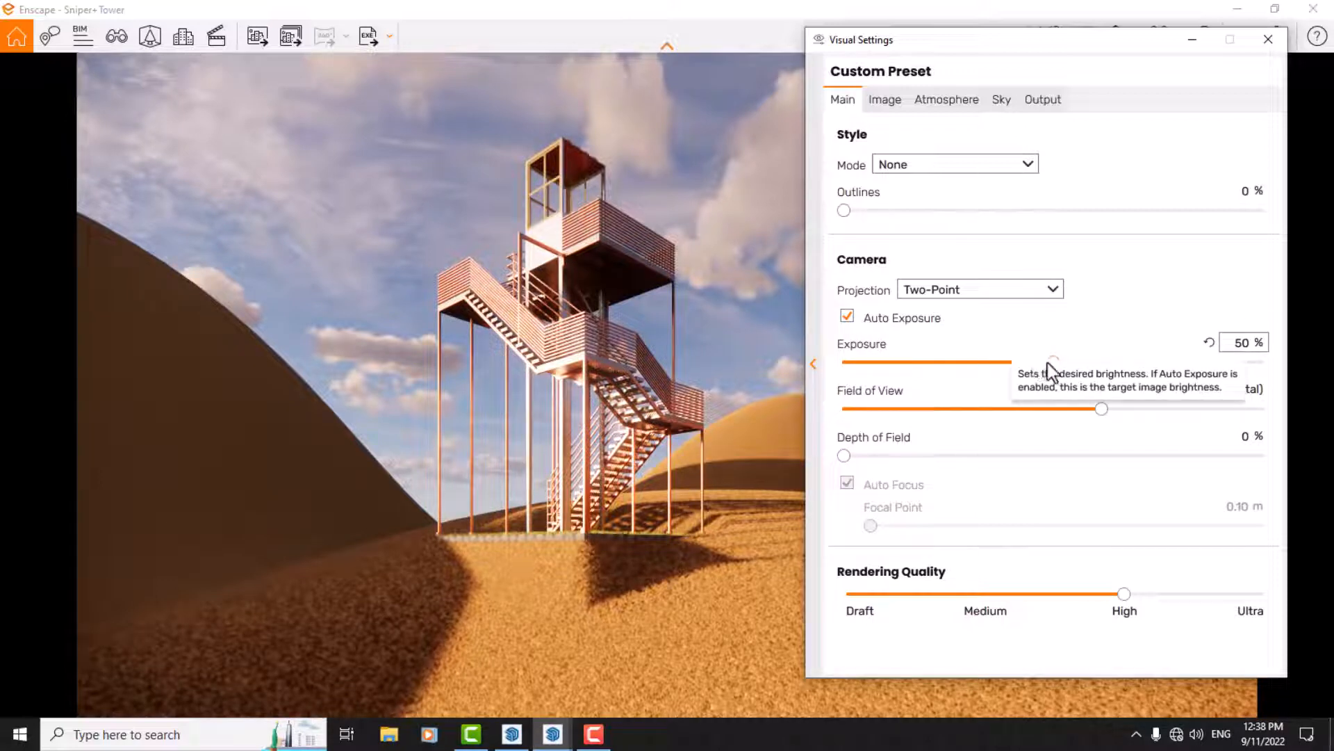
drag(1050, 365, 949, 363)
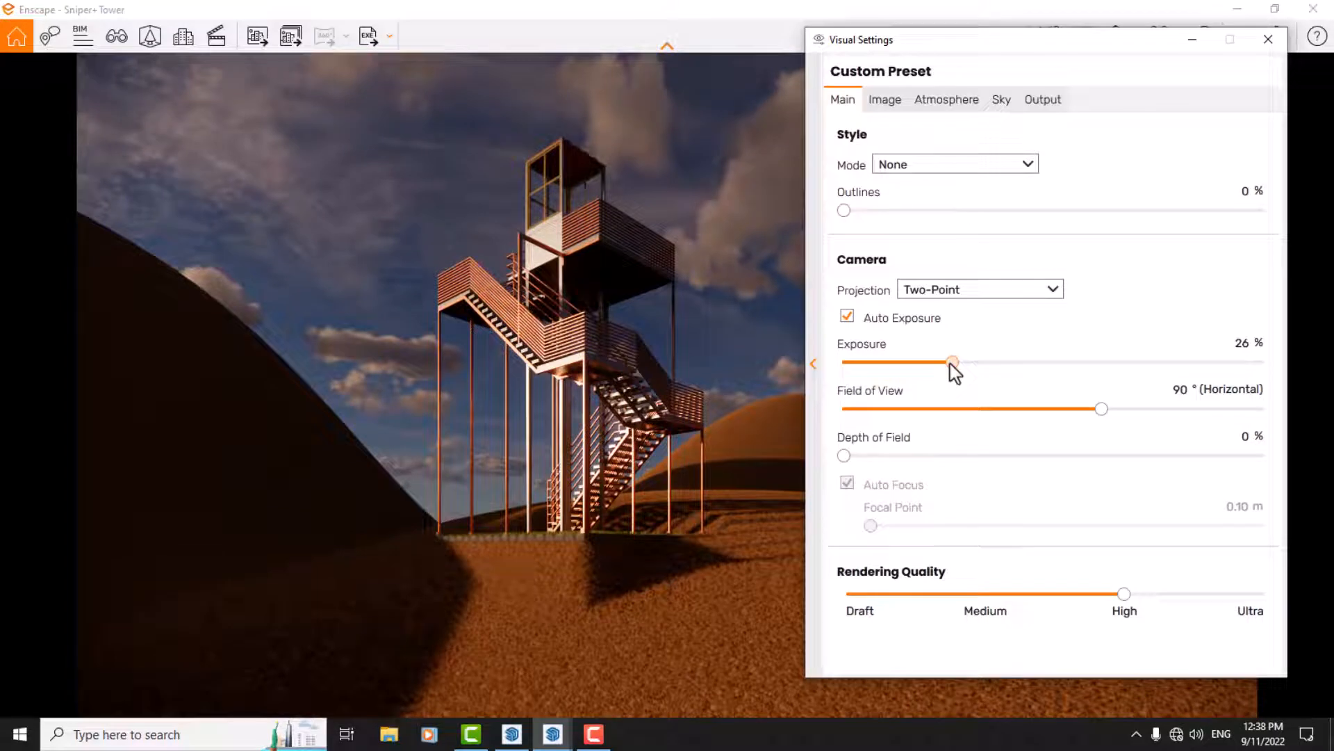
drag(951, 364, 1045, 365)
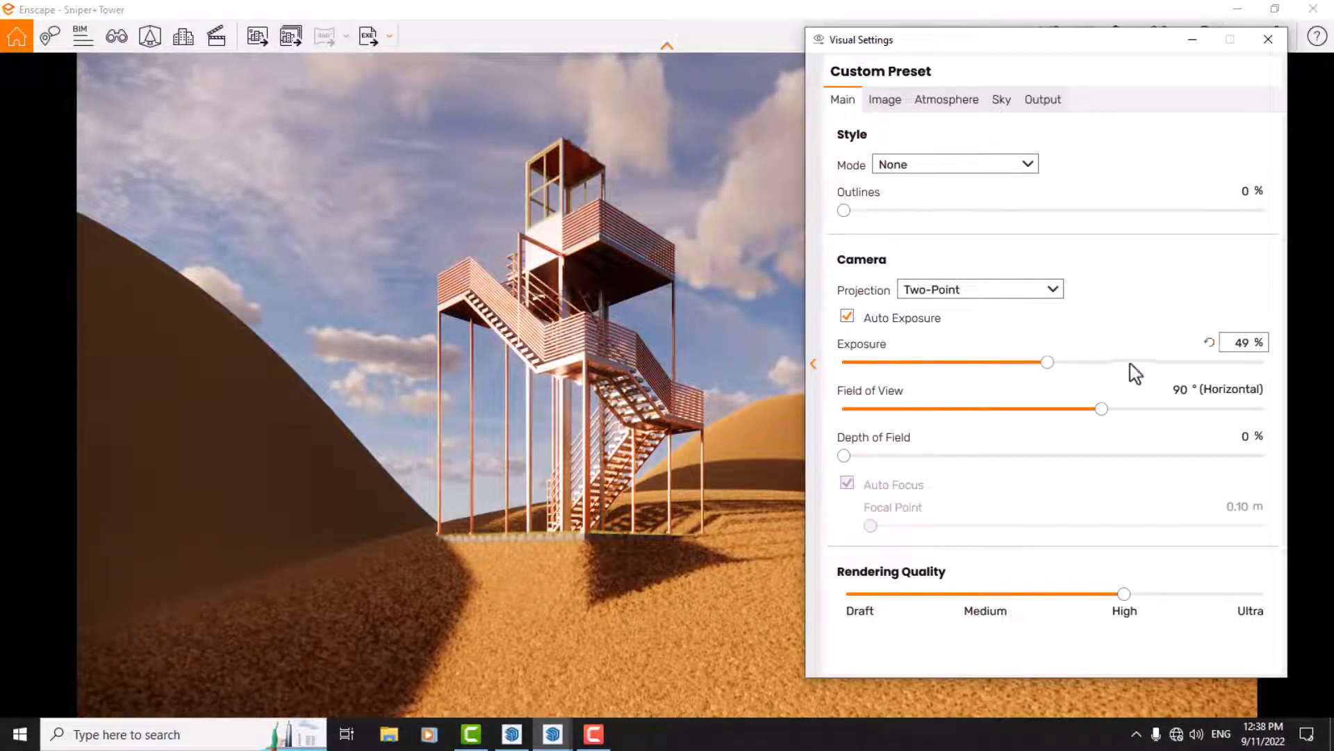
double_click(1247, 343)
text(54)
key(Return)
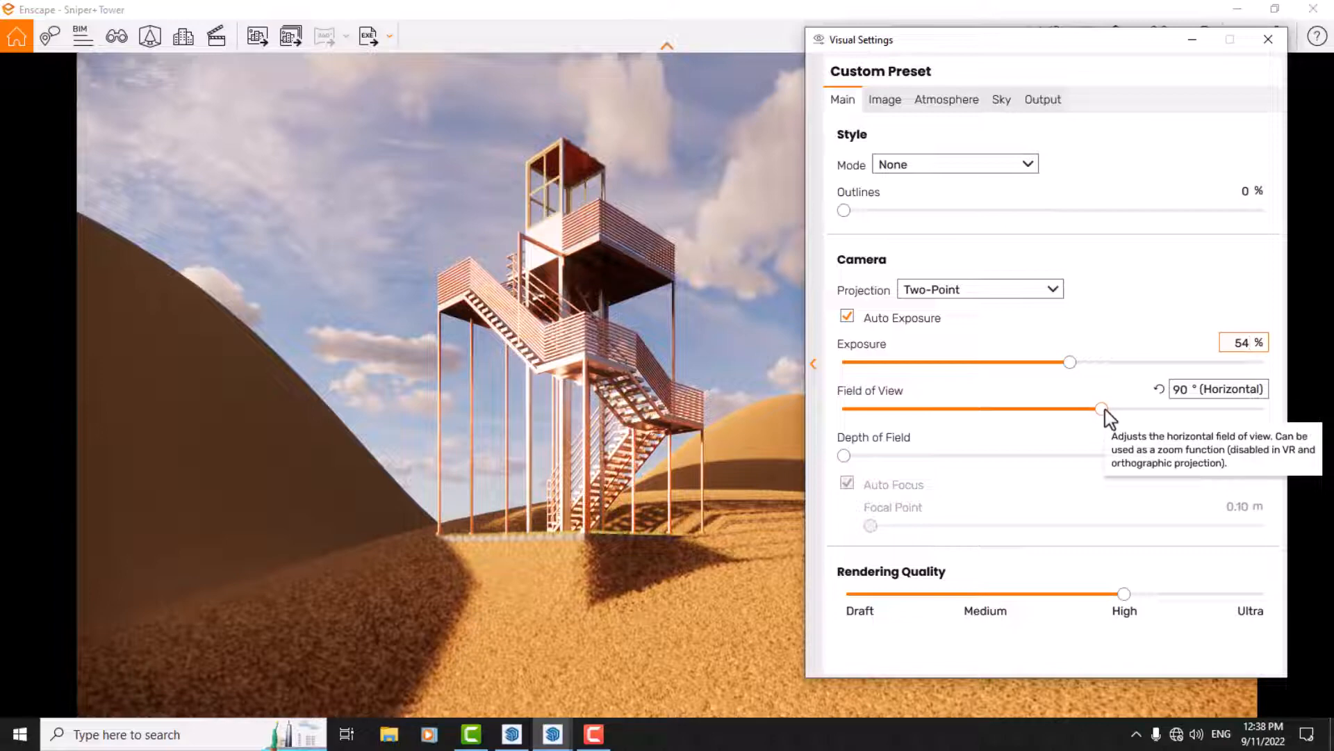
Try narrower and wider horizontal fields of view, such as 55°, 109° and 57°, and reset the field of view to 90°
drag(1105, 412, 991, 407)
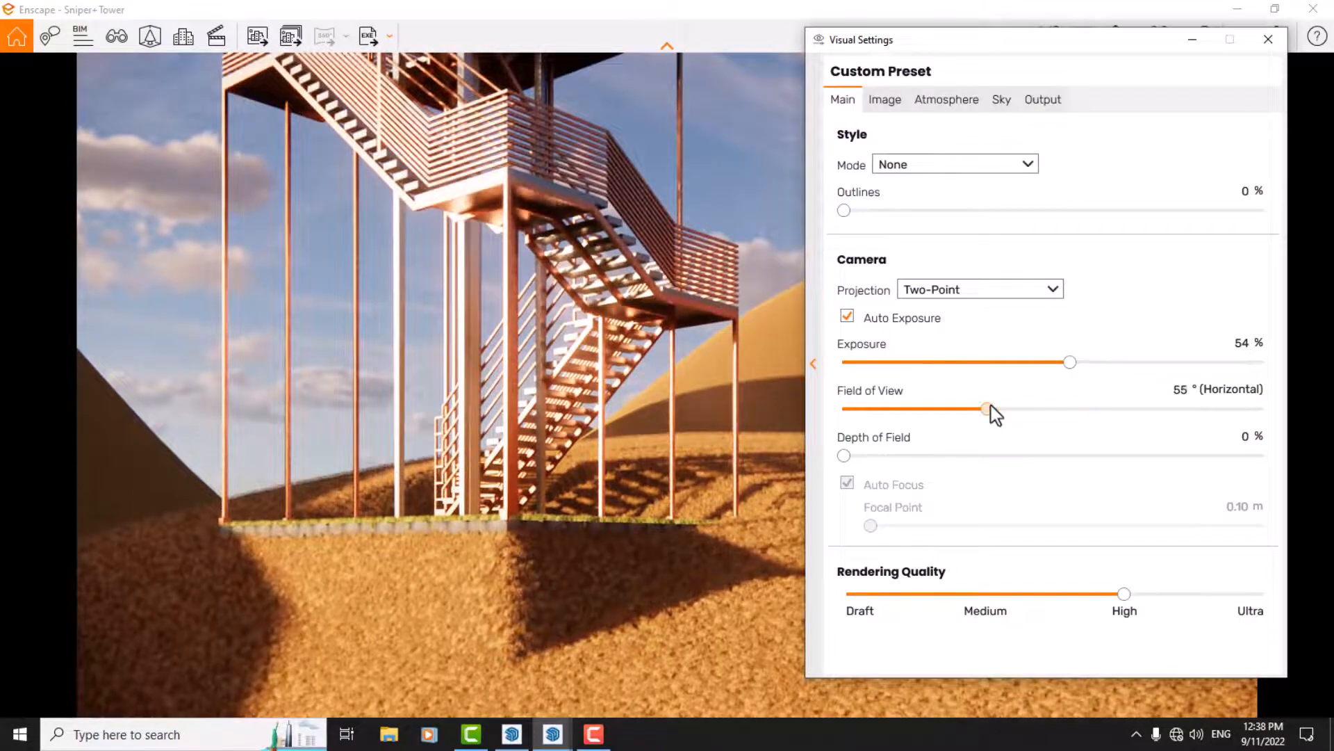
drag(991, 407, 995, 407)
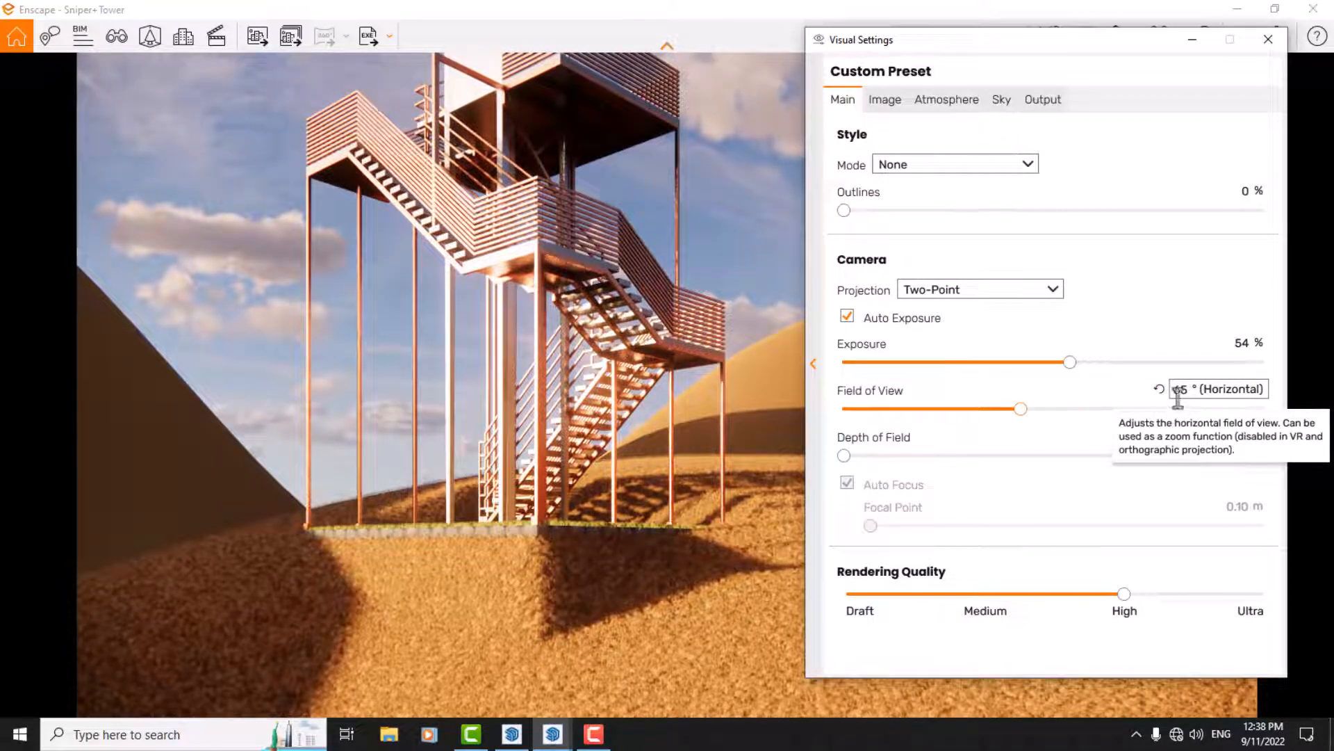
drag(1015, 411, 1164, 411)
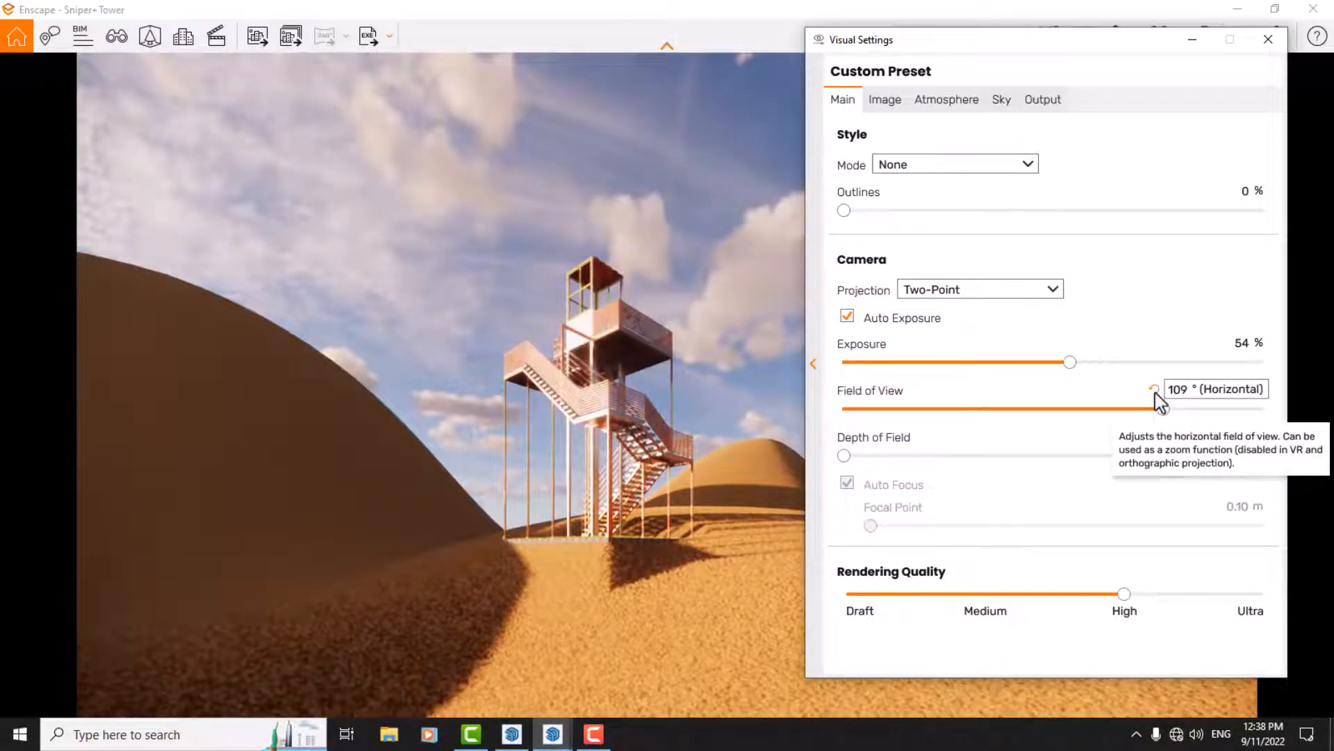
click(1156, 391)
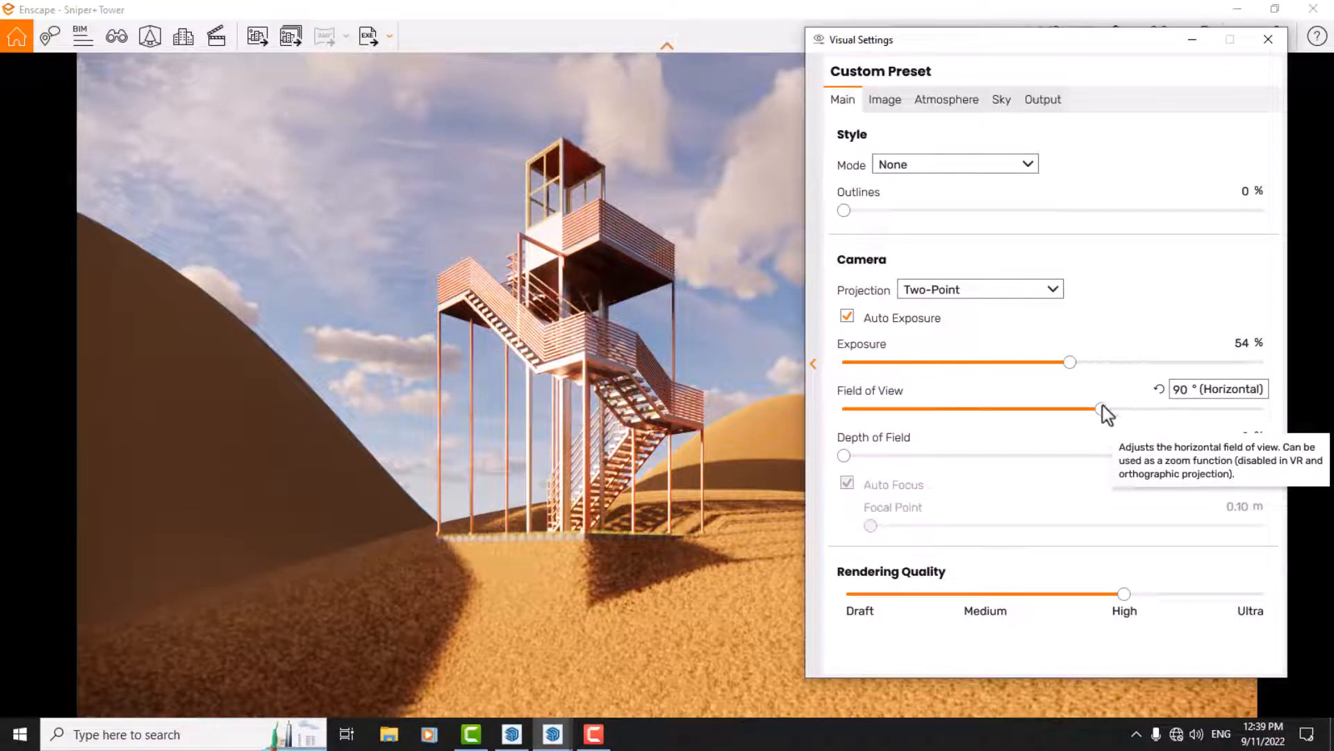
drag(1102, 409, 1088, 409)
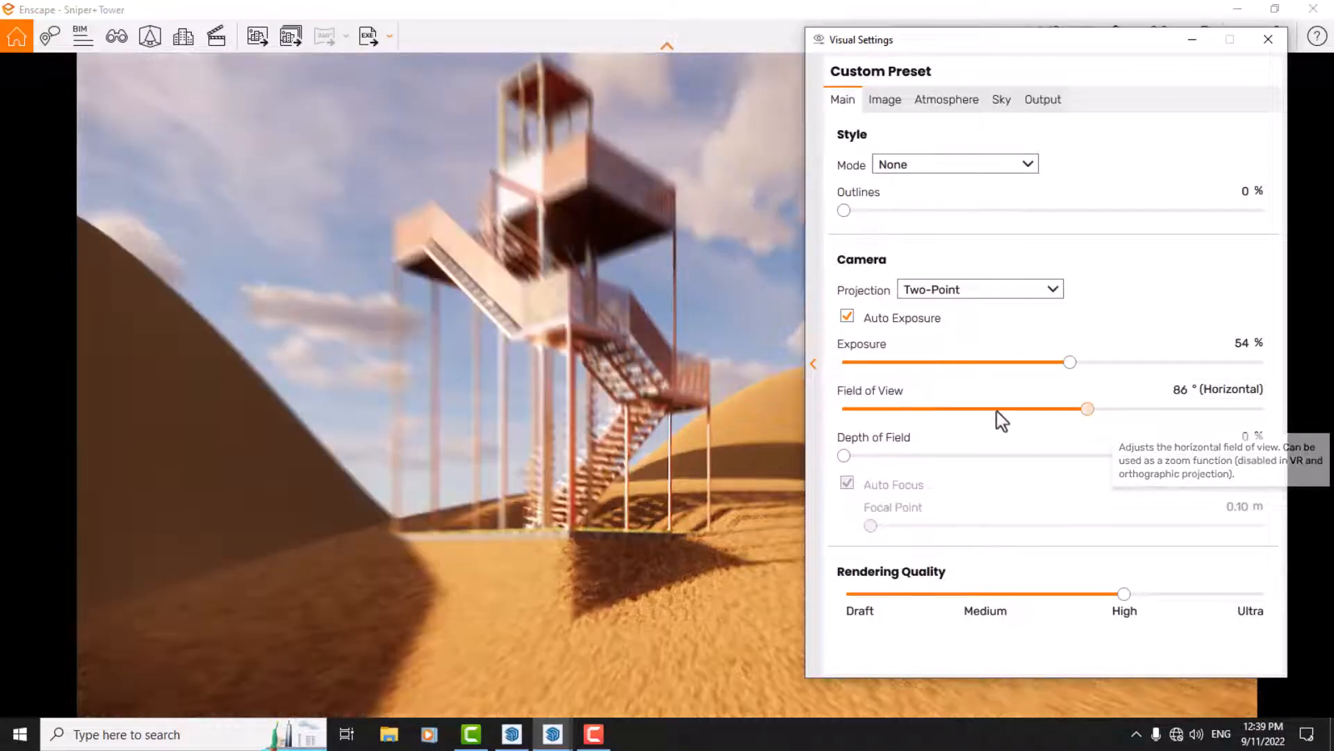
click(997, 411)
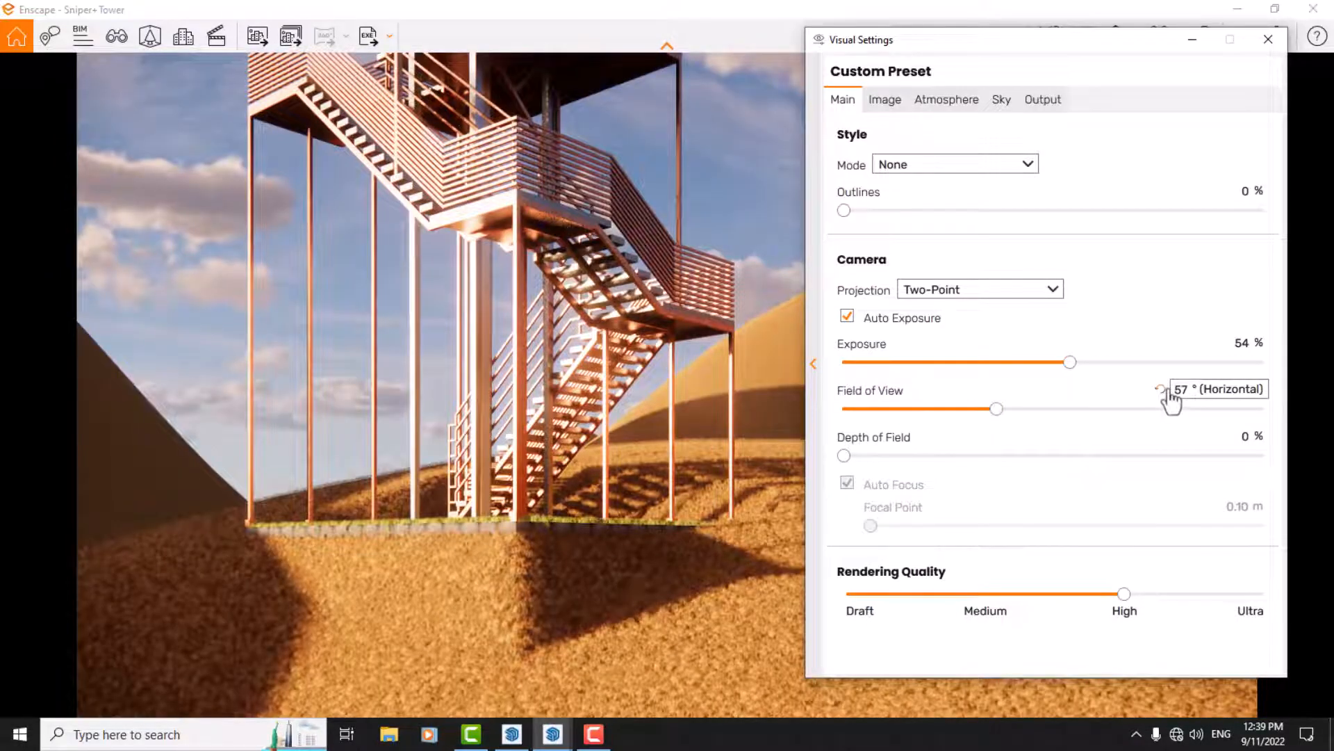
click(1169, 391)
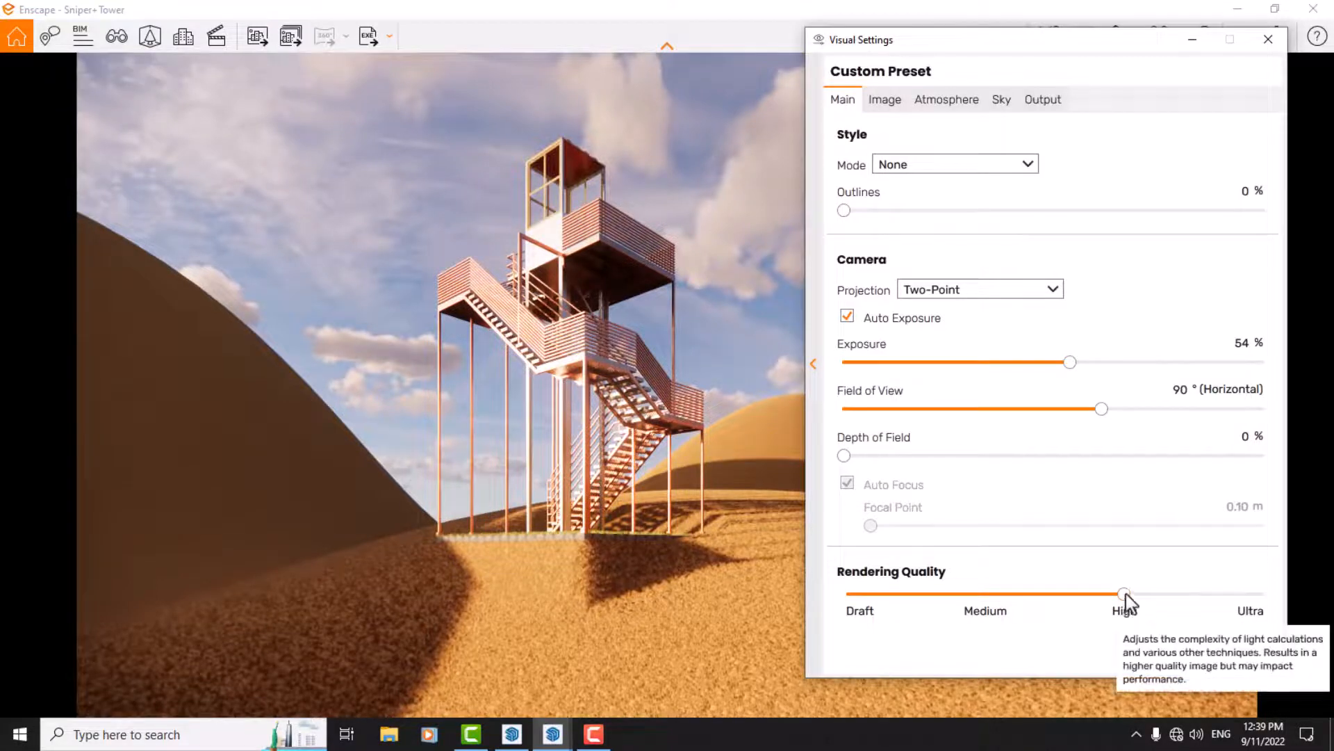
Try the Ultra and Medium rendering qualities and return the rendering quality to High
drag(1126, 602, 1238, 620)
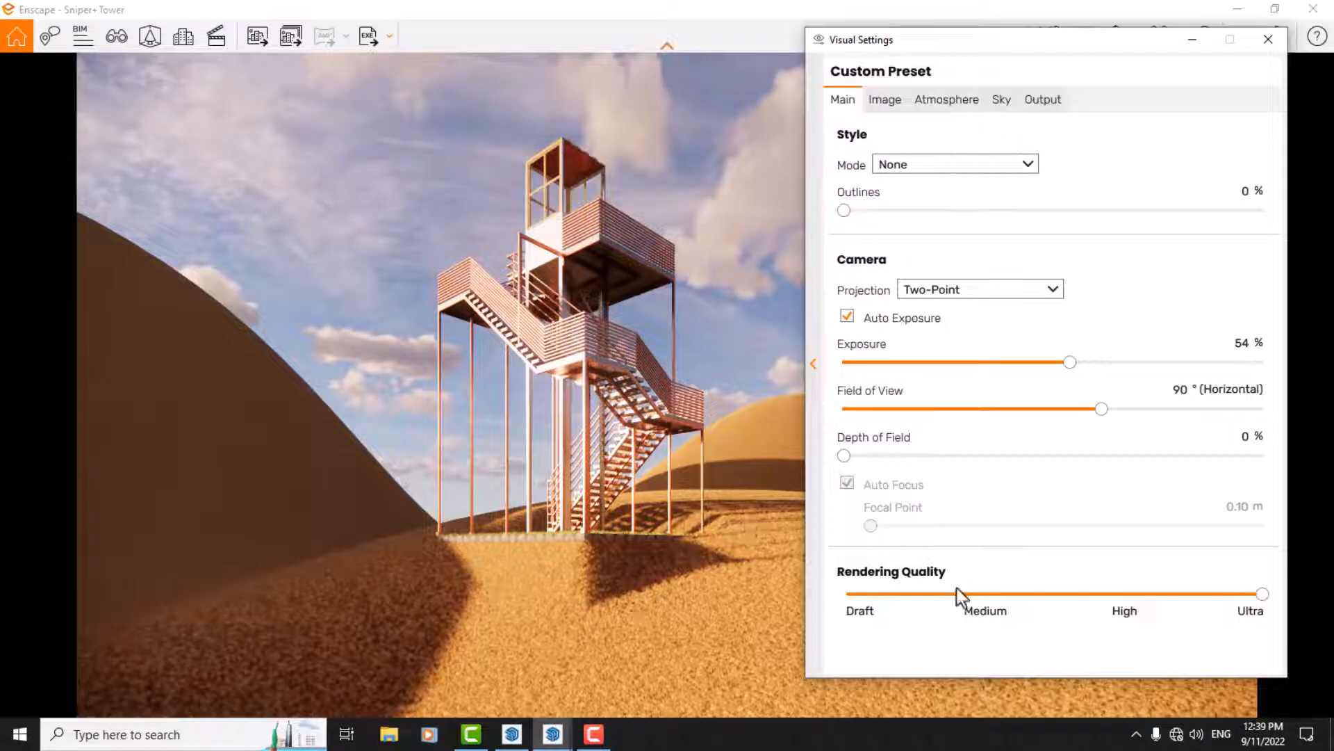
click(975, 594)
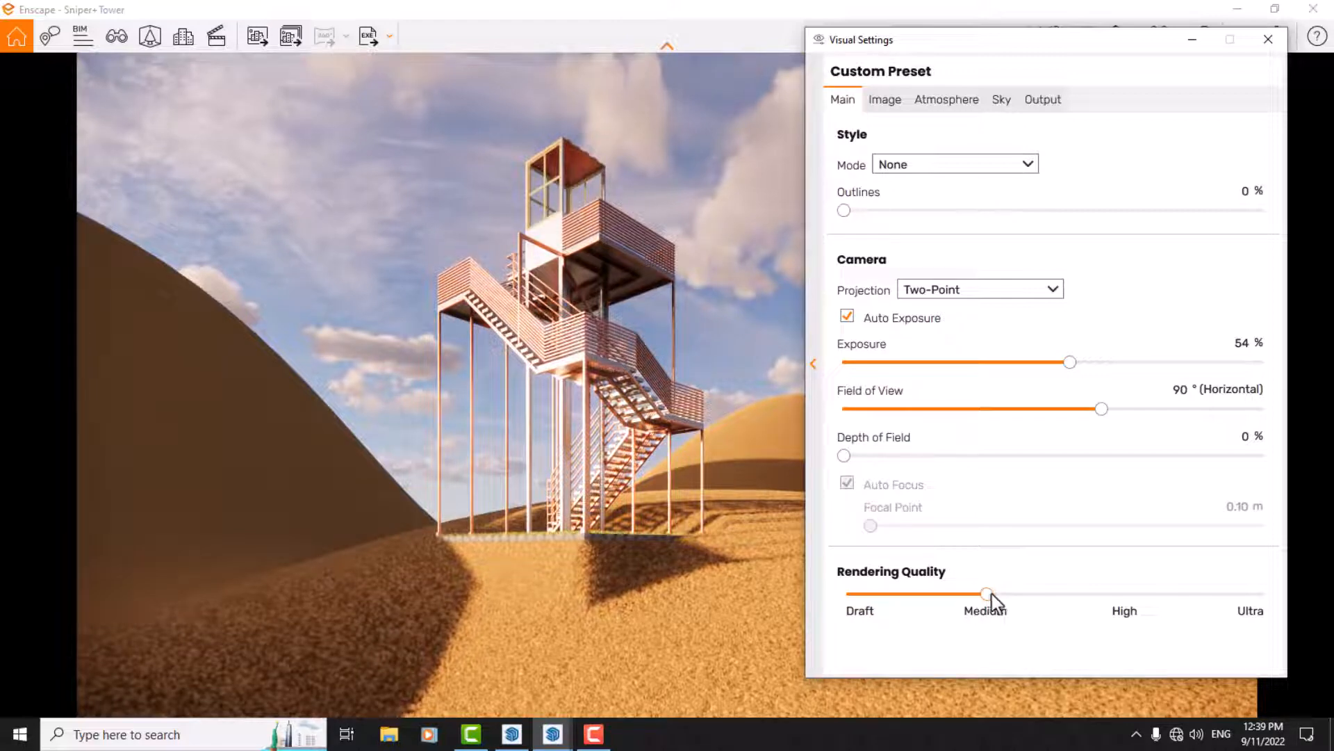
drag(989, 594, 1124, 595)
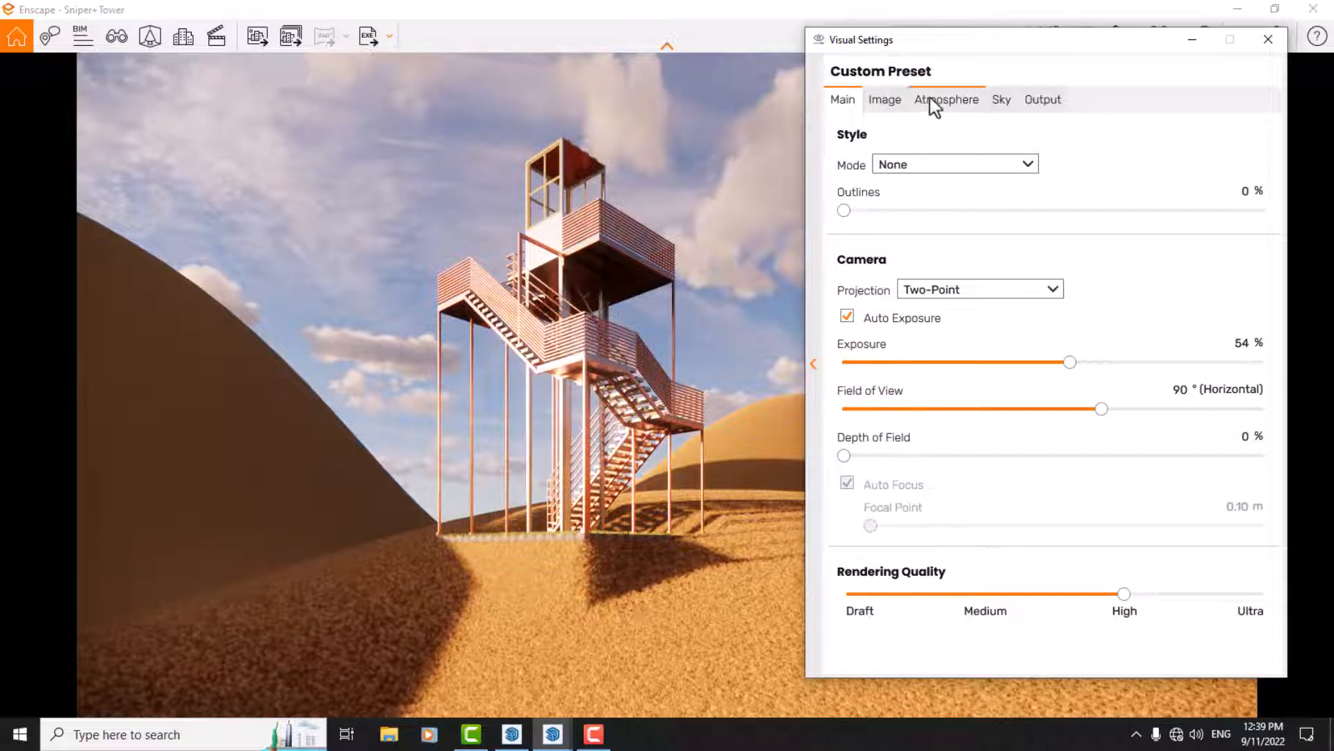
Close the visual settings and open the Enscape Window Settings
click(1269, 39)
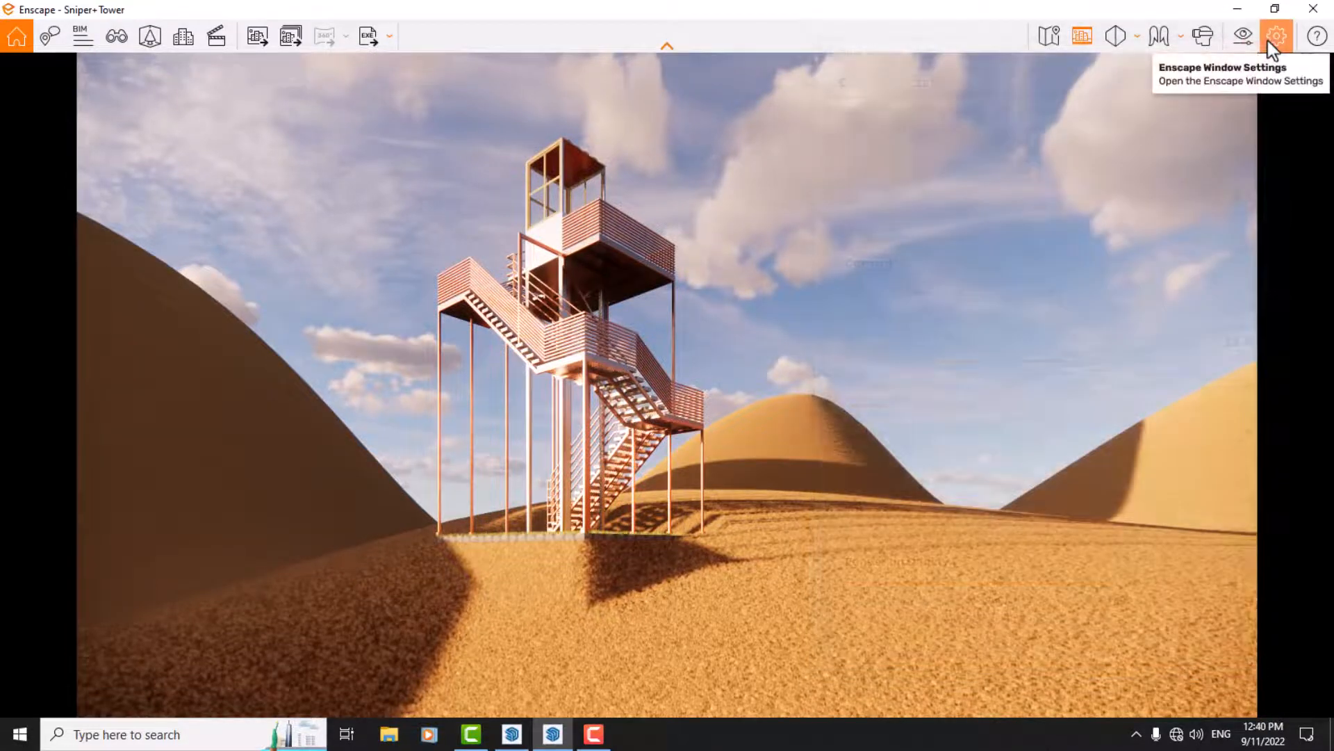
click(1267, 40)
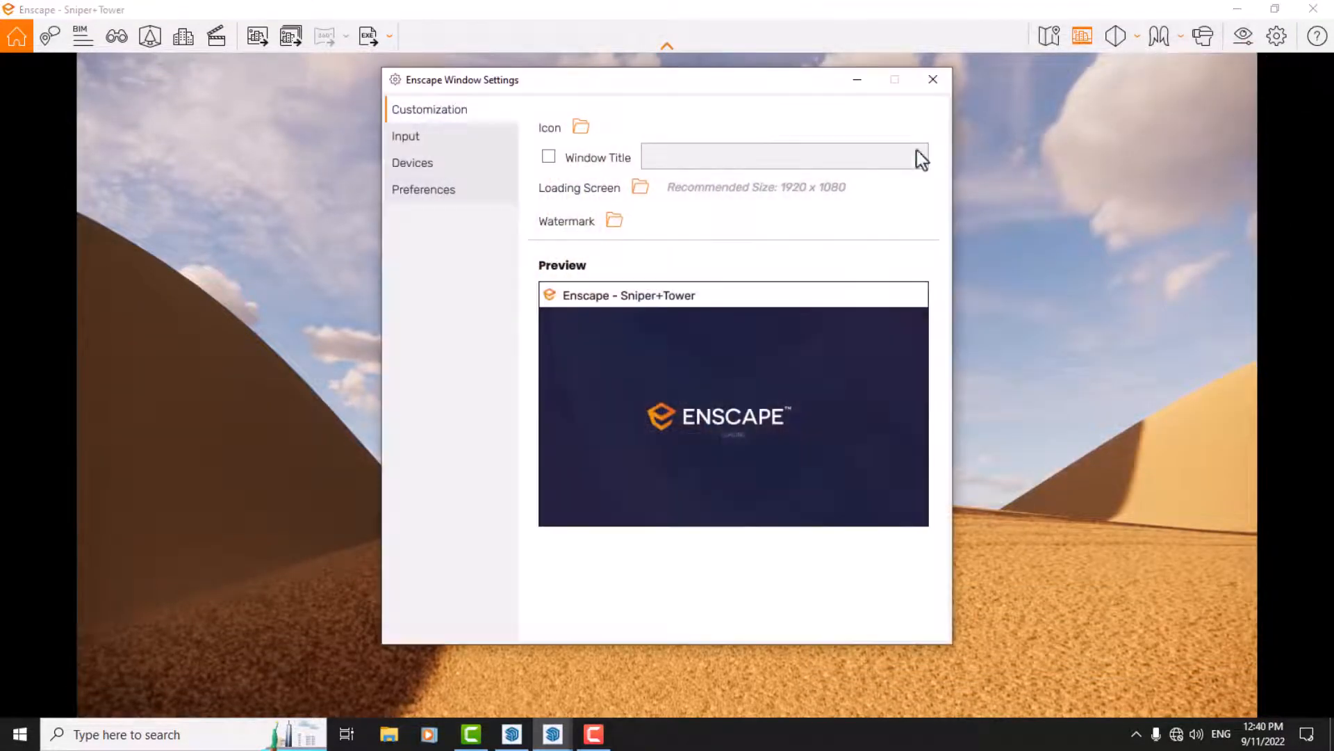
Look through the preferences, device, input and customization pages of the window settings, and close the window settings
click(420, 191)
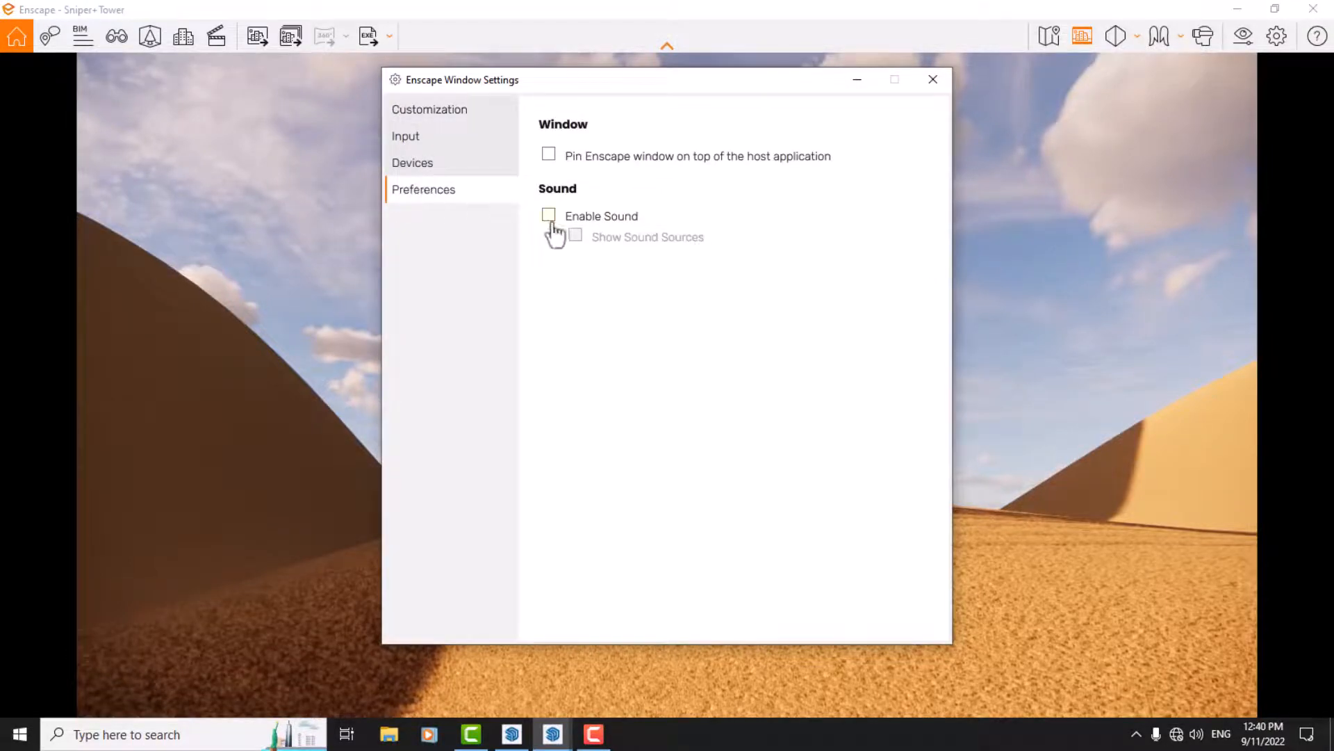
click(420, 161)
click(421, 139)
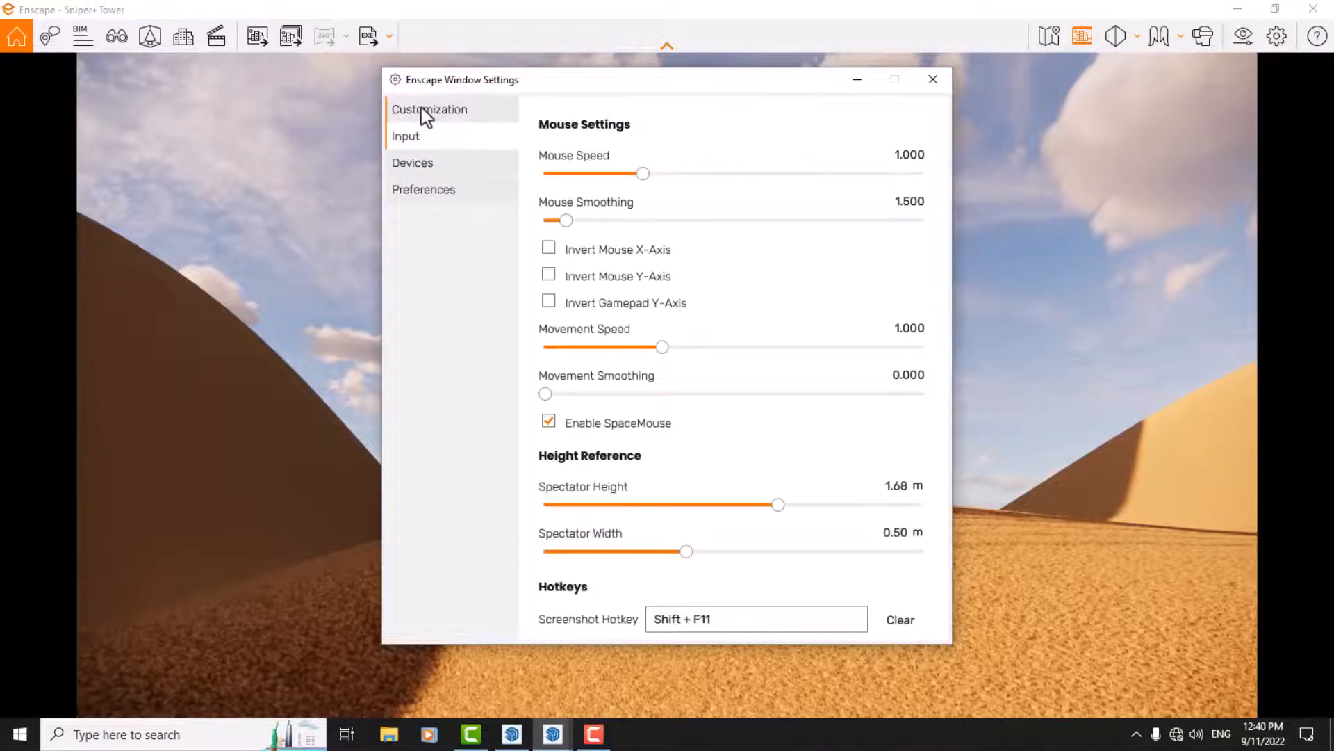
click(423, 109)
click(416, 190)
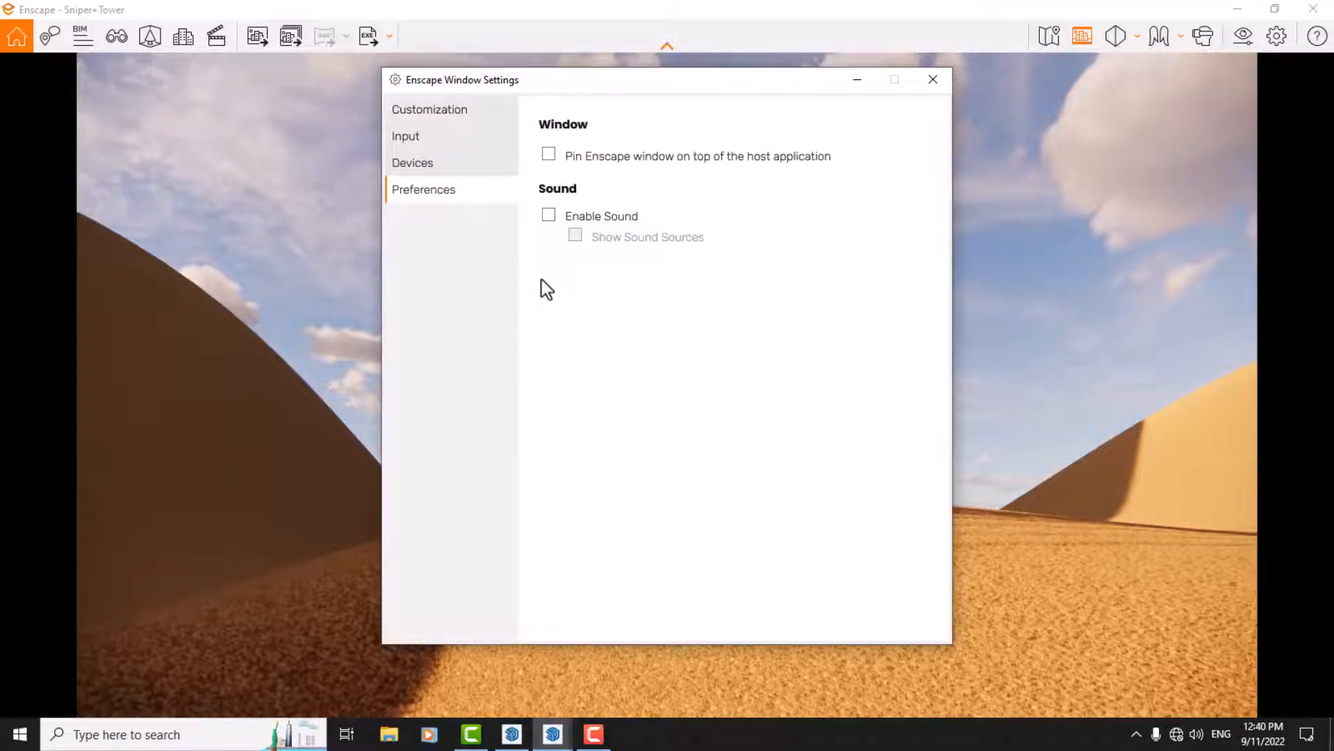
click(933, 81)
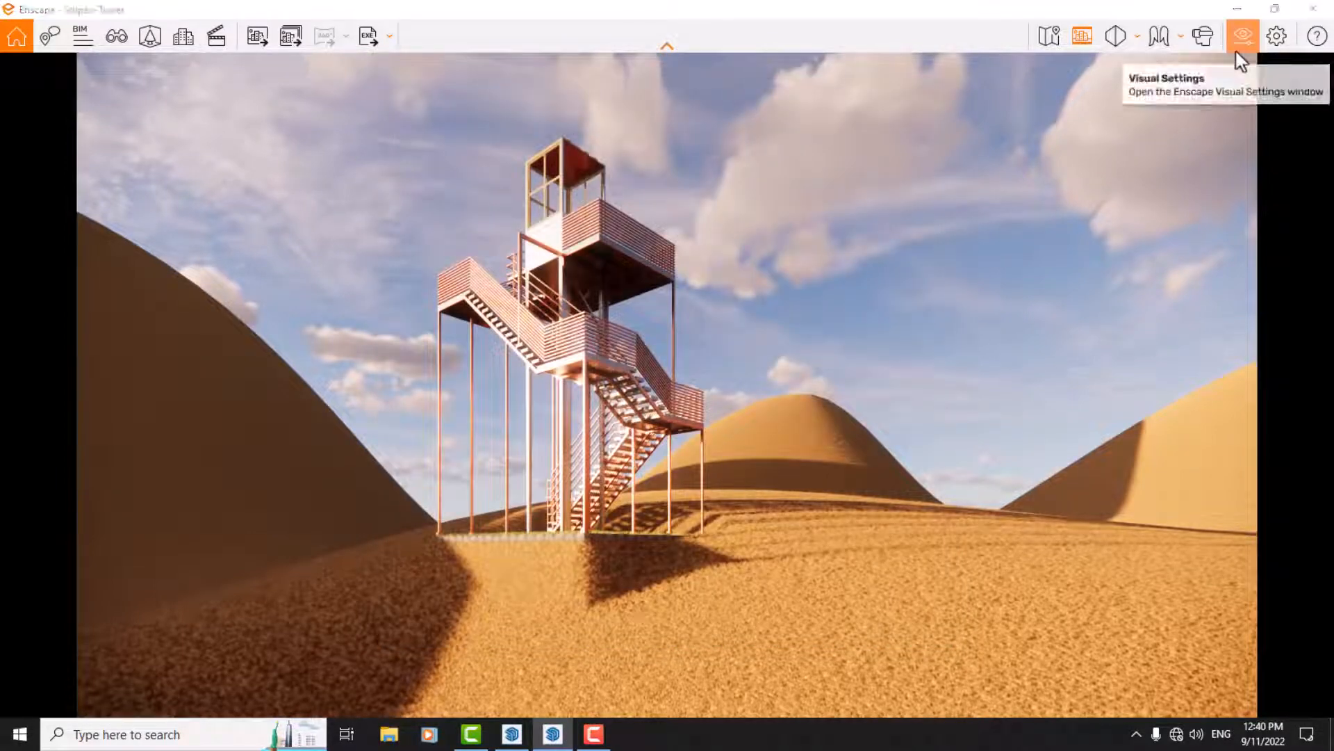
In the visual settings' image corrections, try highlights of -83% and 57% on a close-up of the tower, and set the highlights to -16%
click(1242, 36)
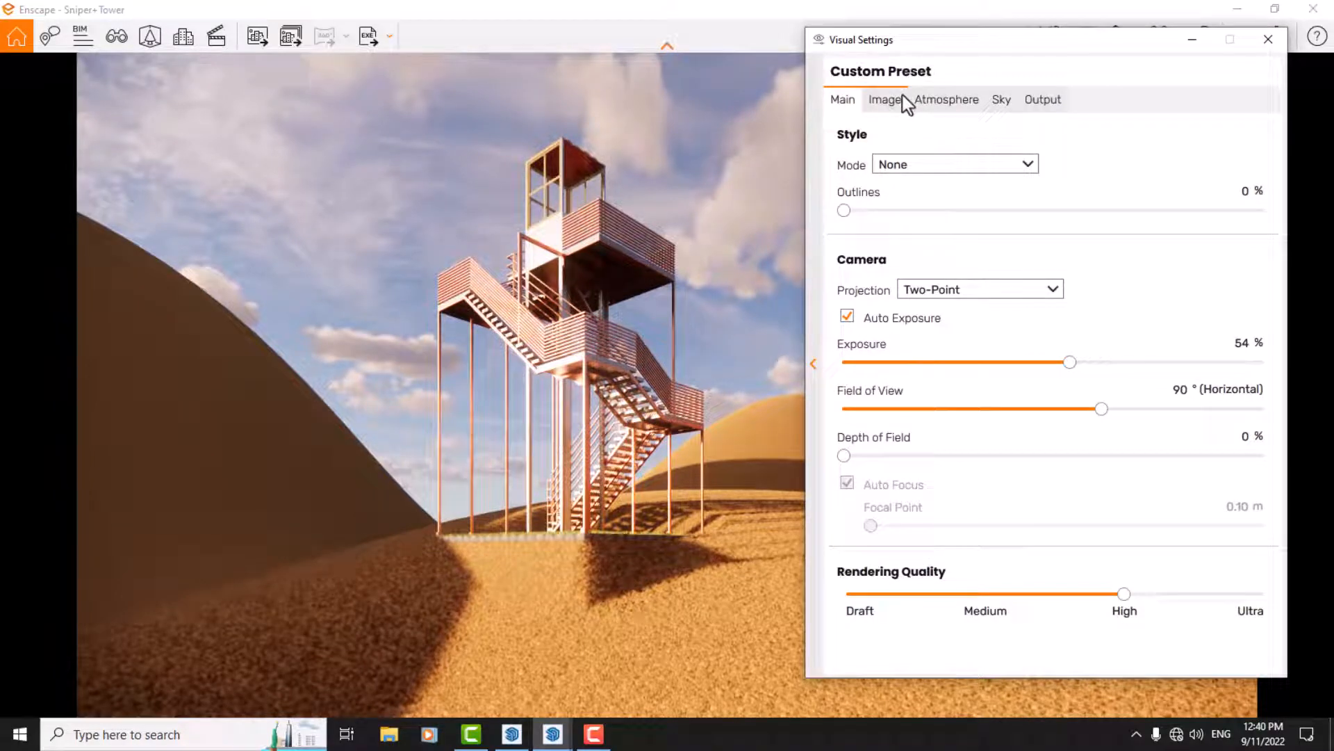
click(902, 99)
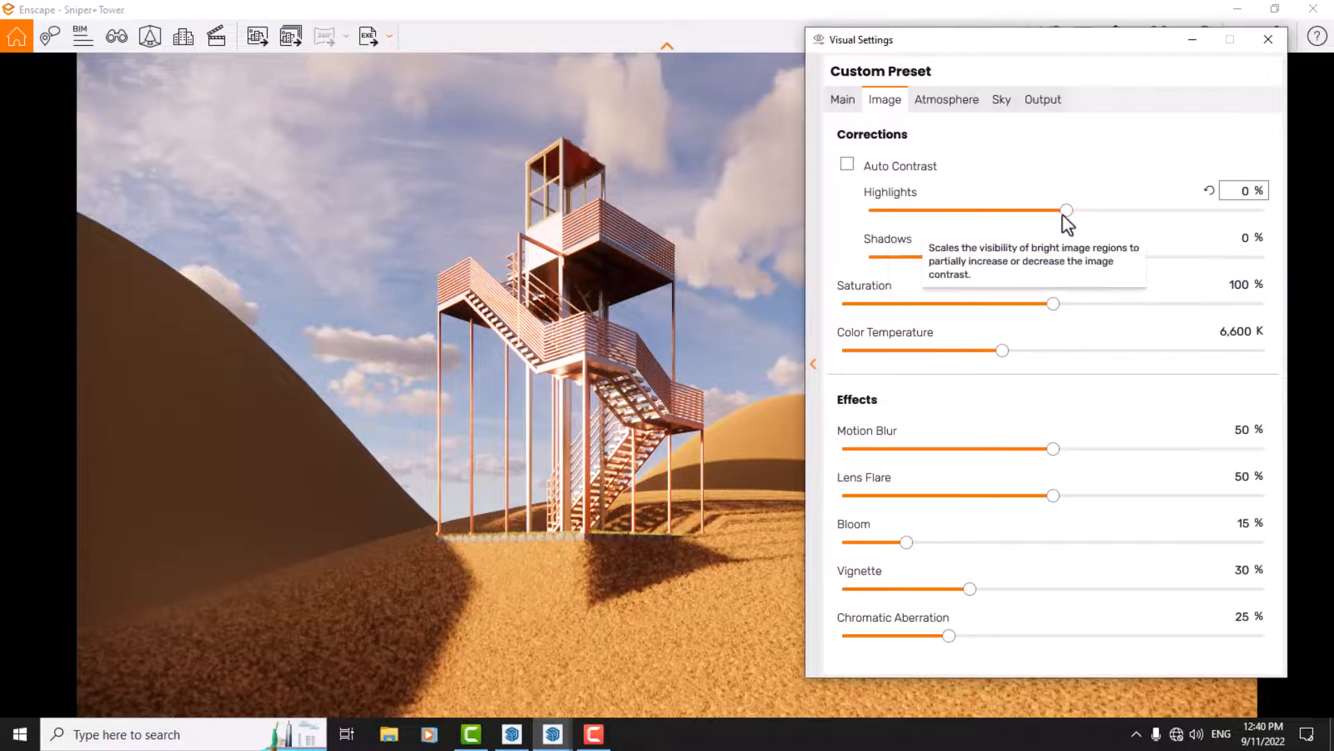
drag(1062, 214, 902, 210)
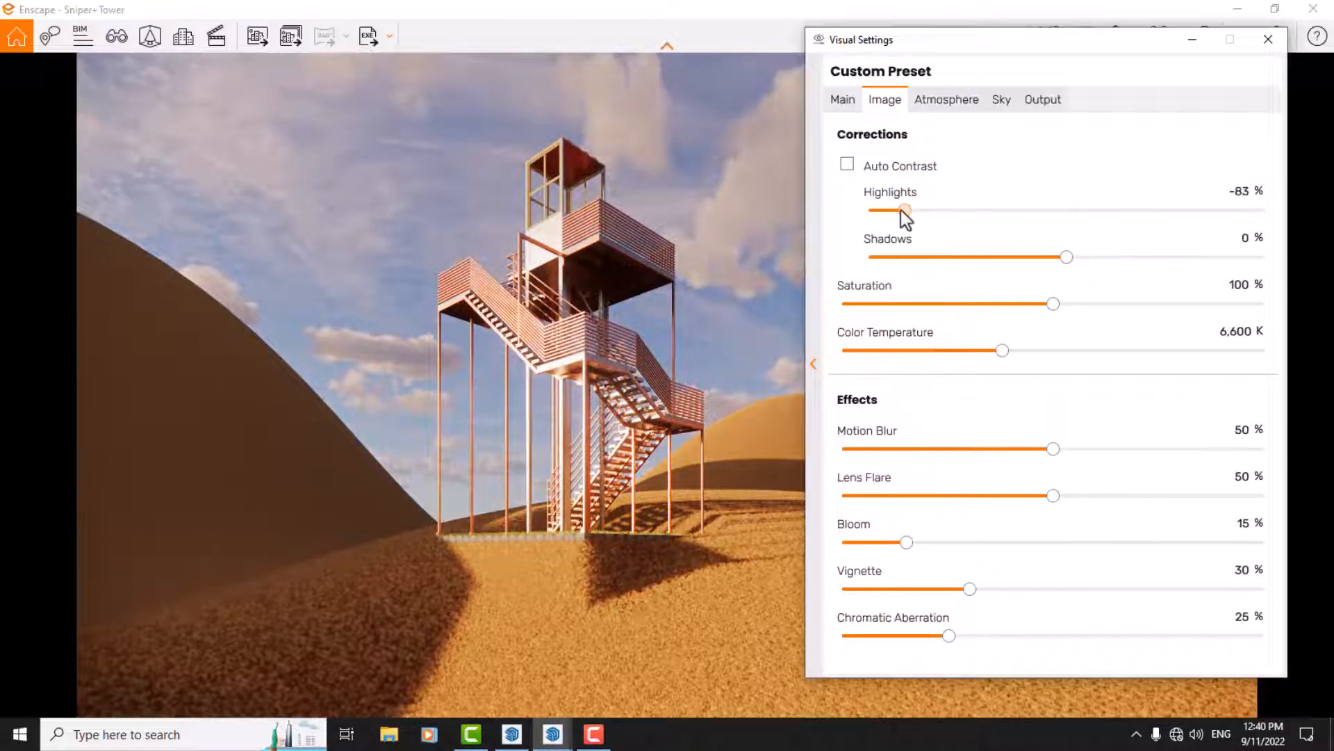
double_click(534, 246)
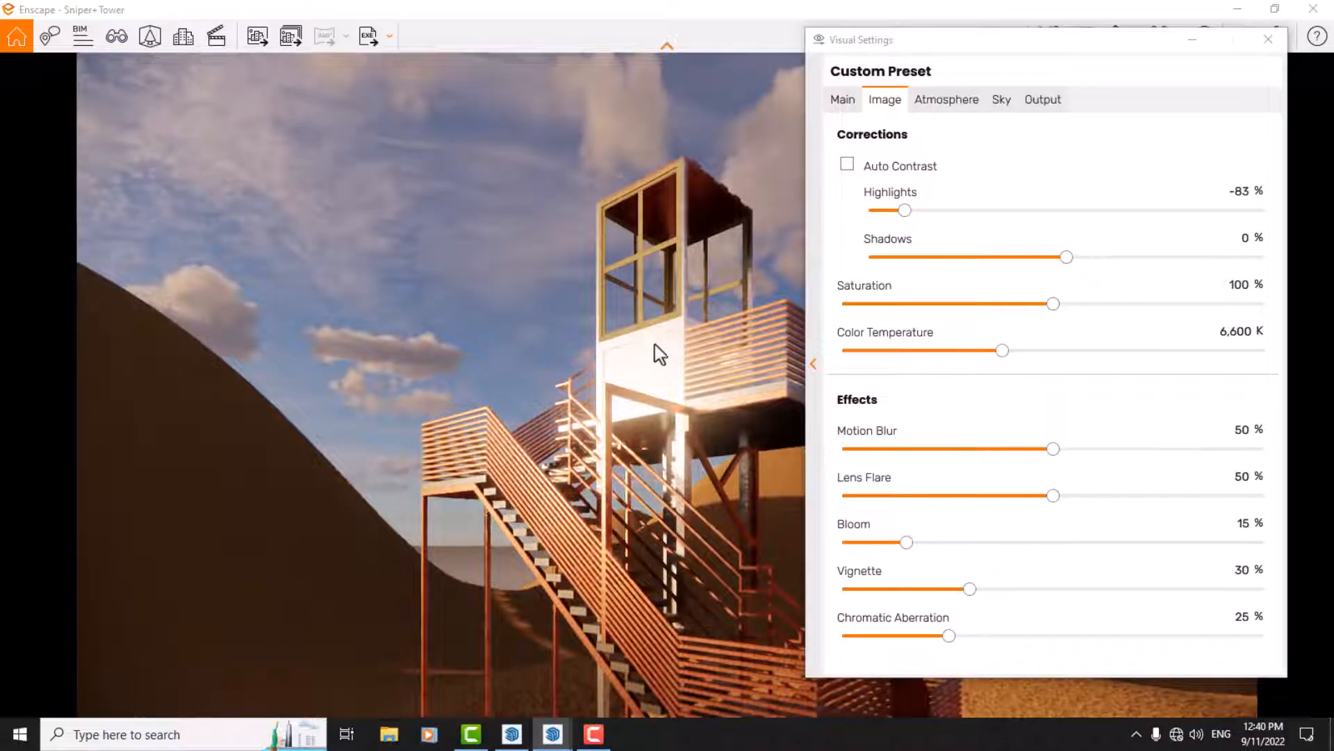
double_click(660, 353)
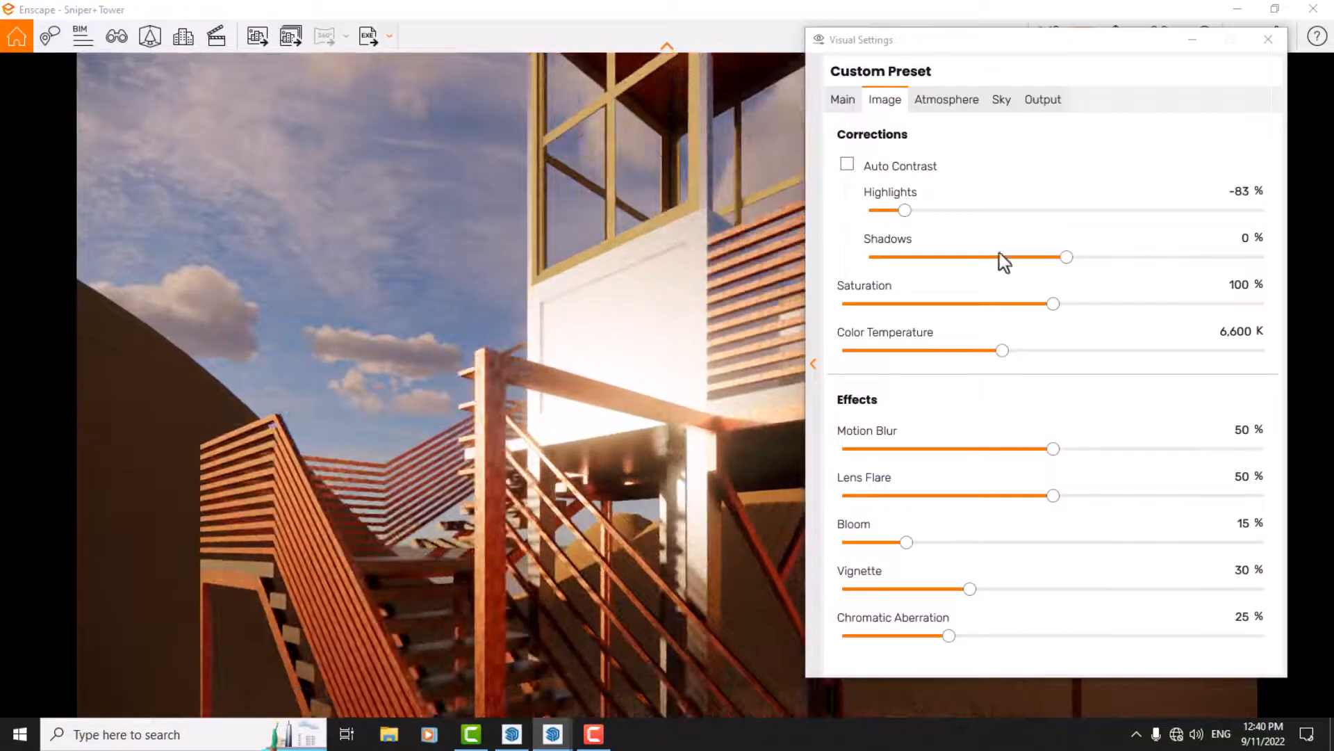
drag(907, 213, 857, 215)
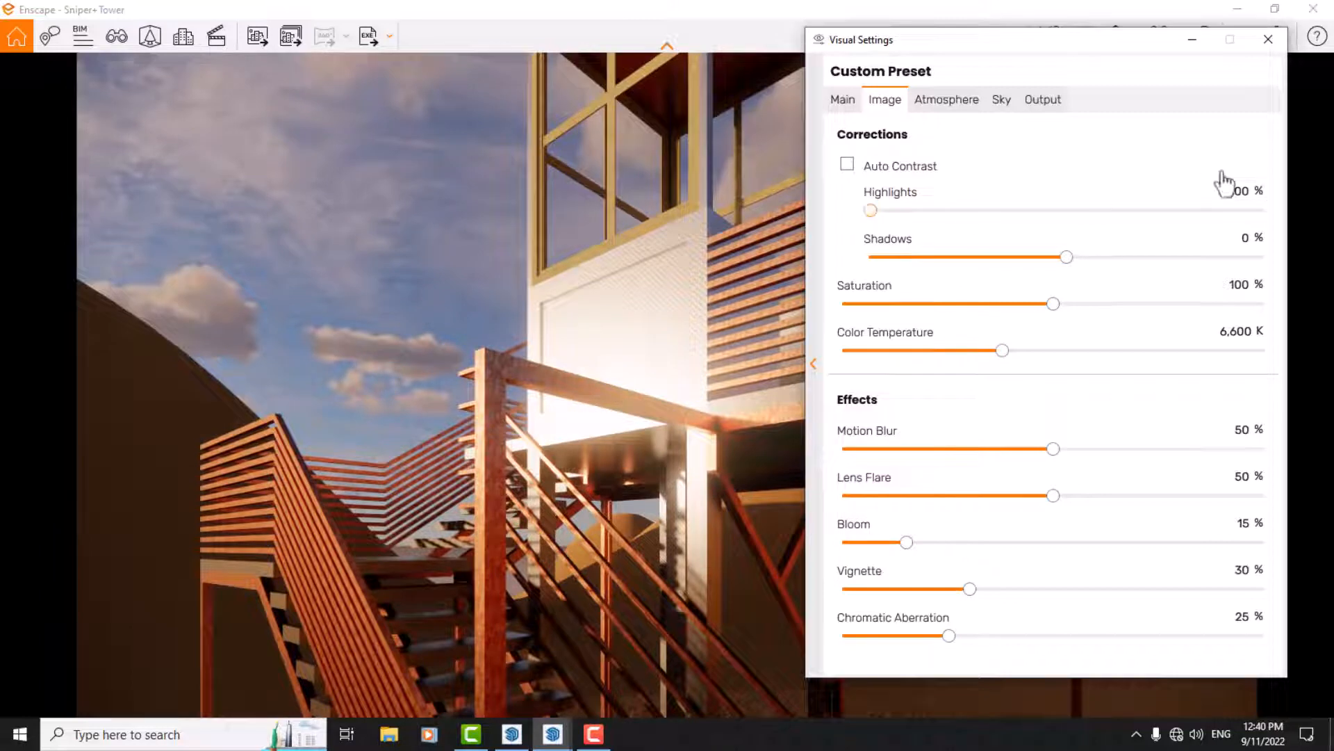
drag(877, 211, 1178, 226)
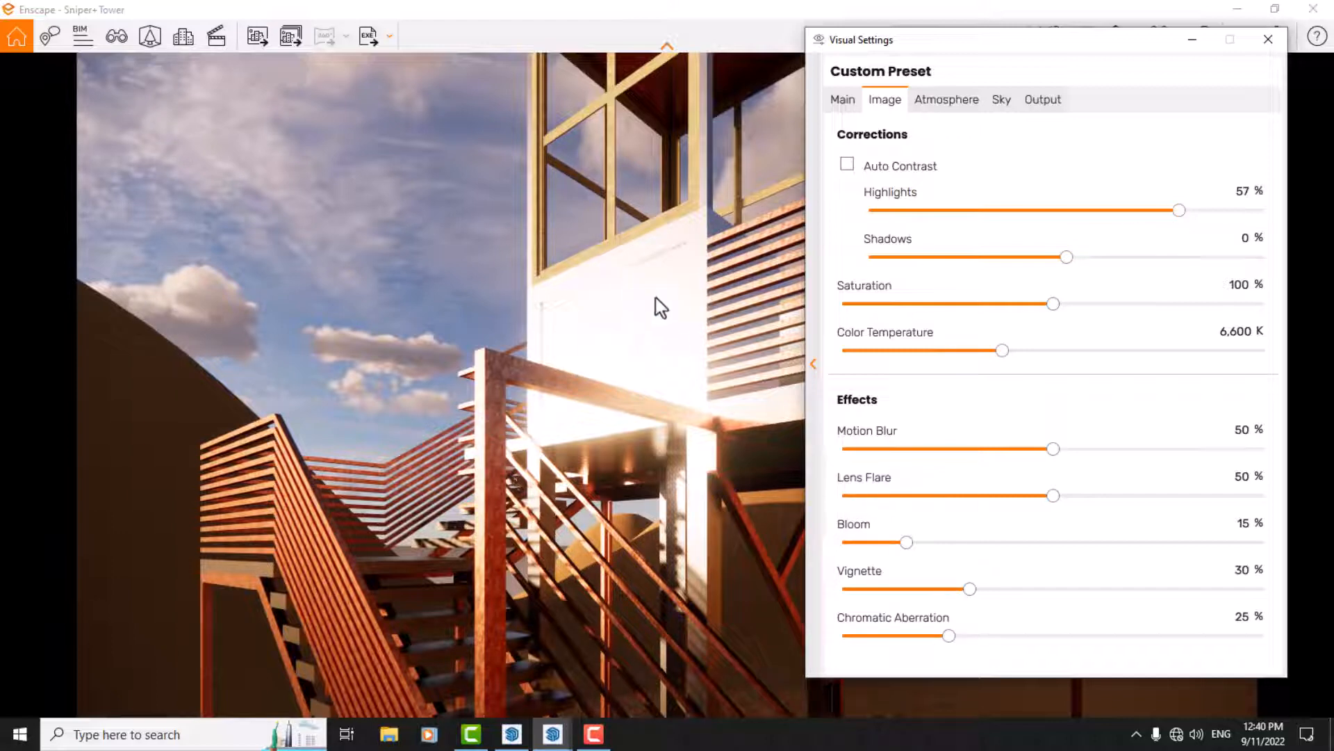
click(1210, 191)
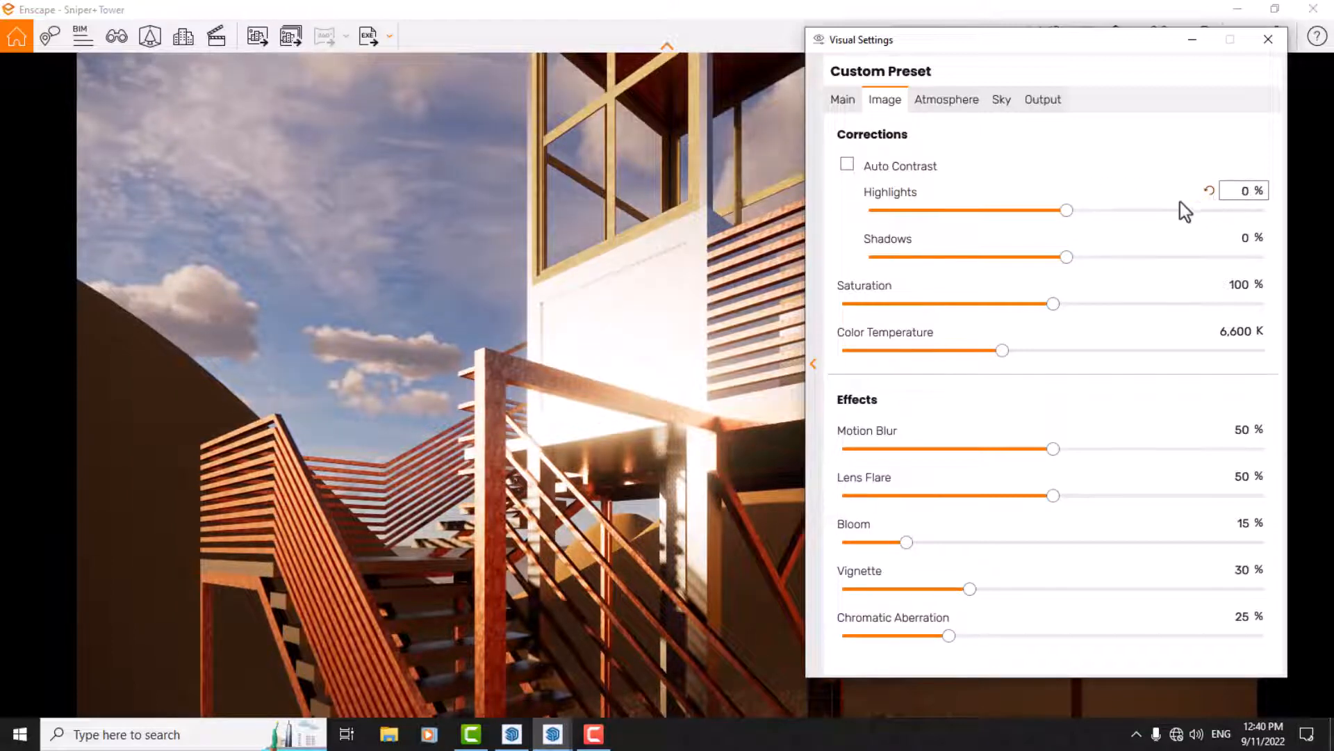
click(1248, 191)
text(-16)
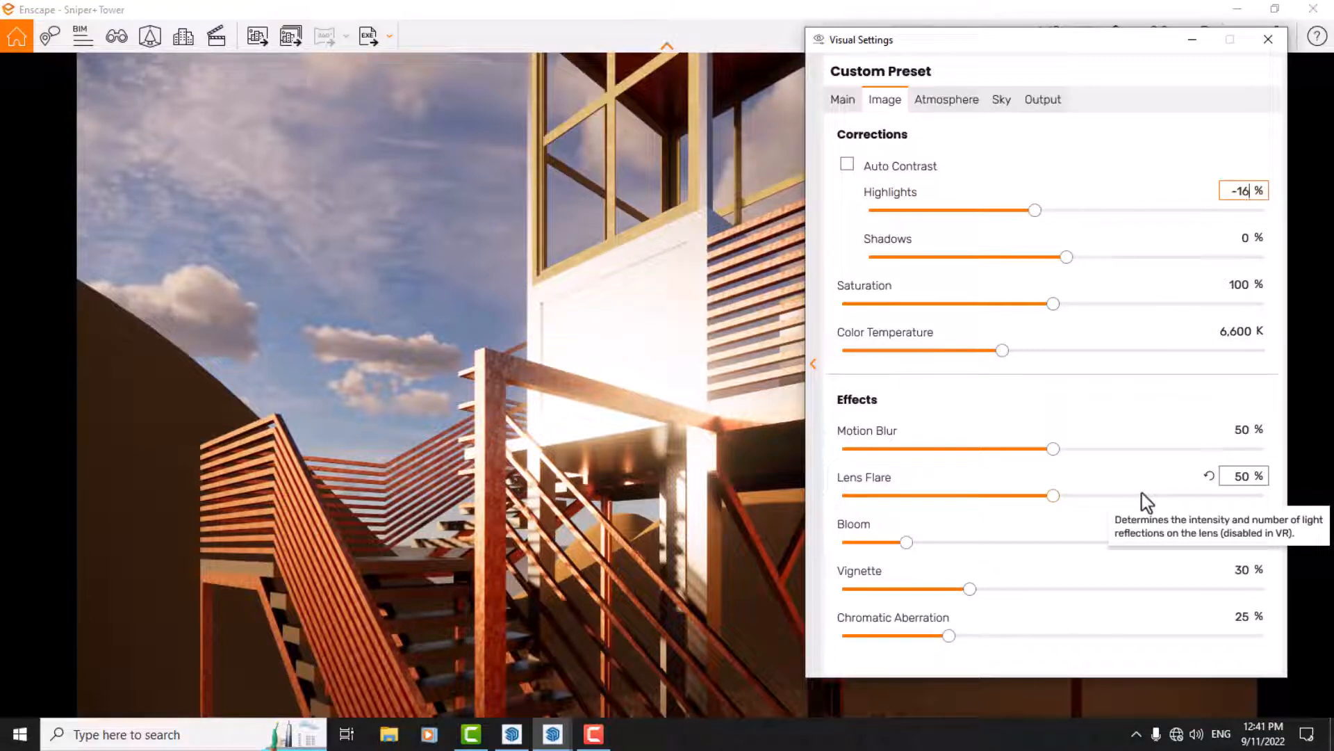
Return to the saved Enscape Camera 5 view of the tower and close the view management
click(426, 186)
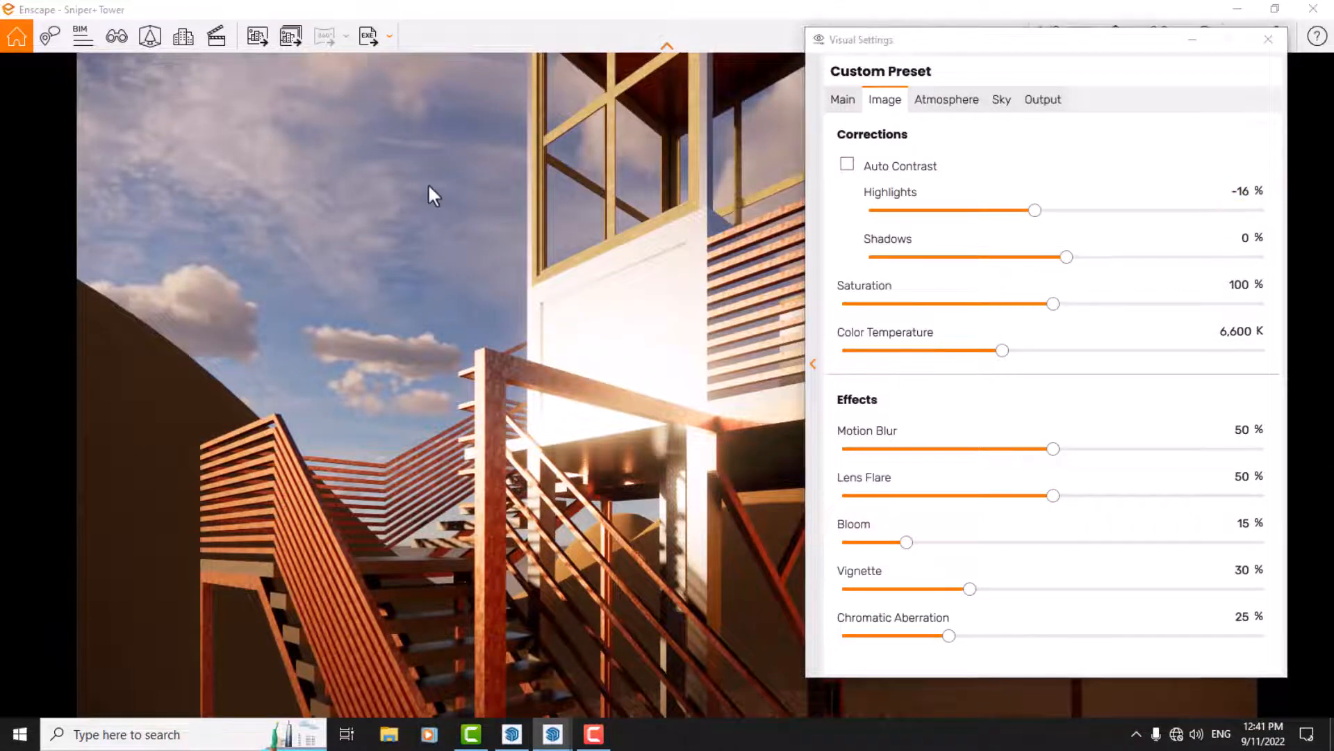
key(v)
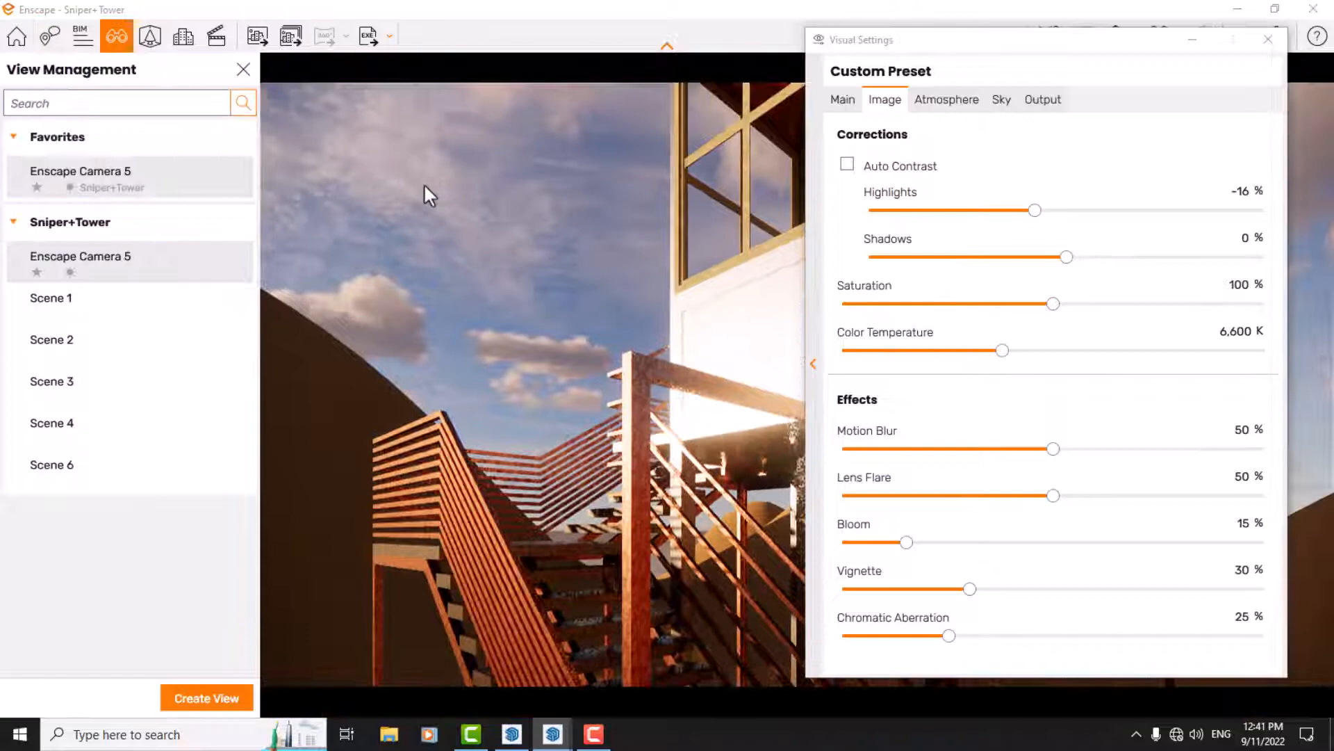
click(69, 259)
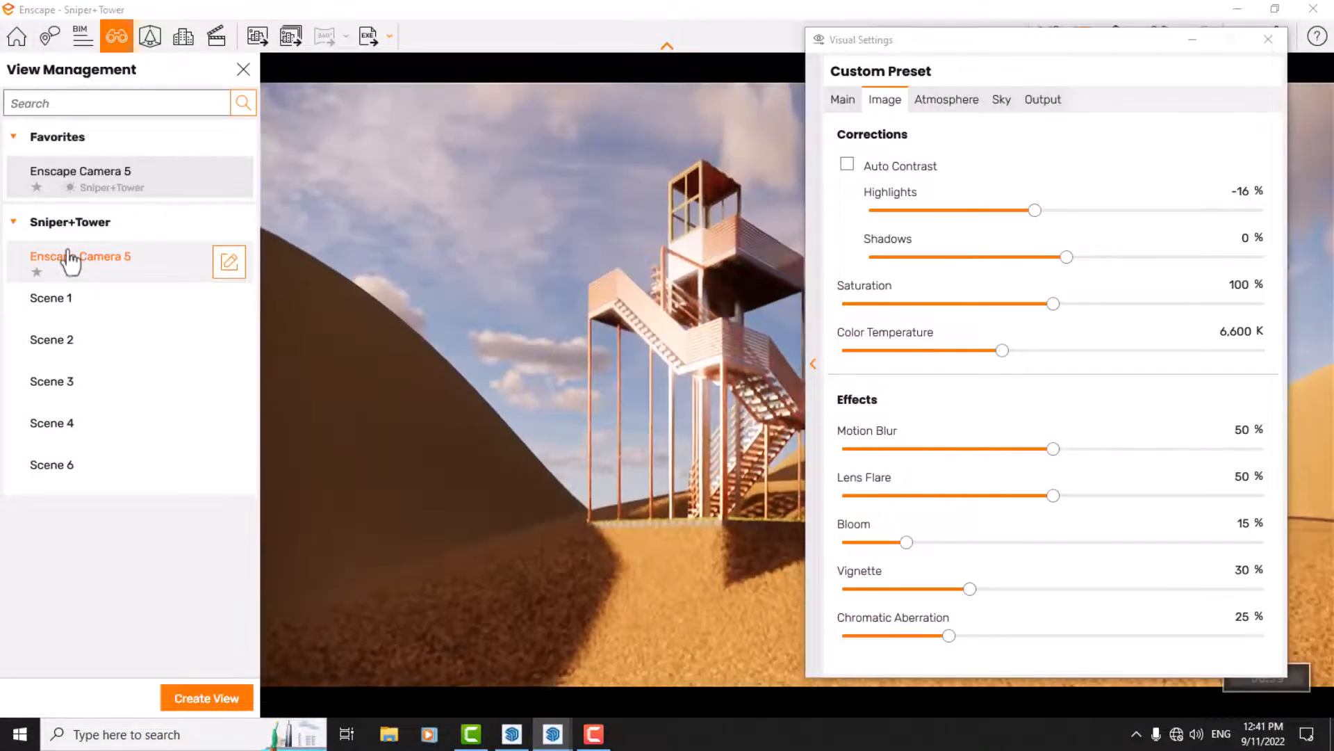
click(243, 70)
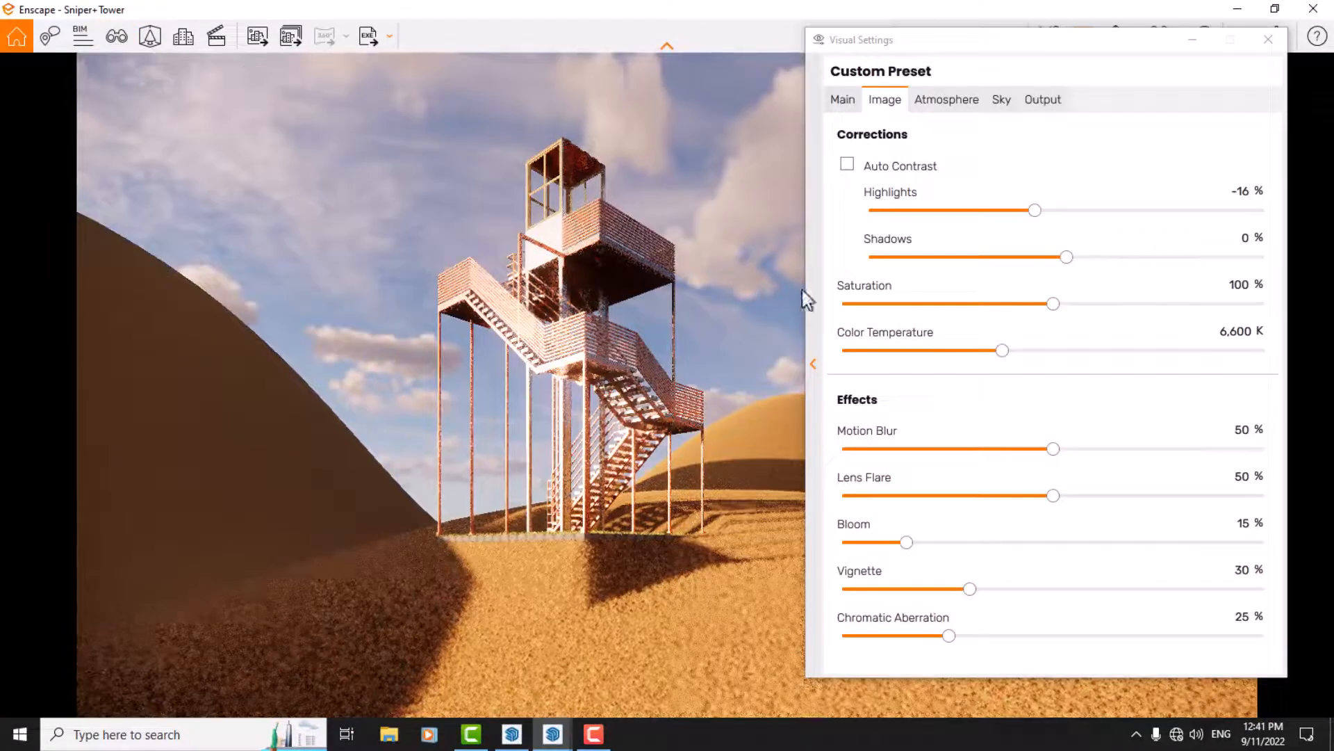
Try shadow corrections of 70% and 6%, and set the shadows to 14%
drag(1068, 257, 1204, 257)
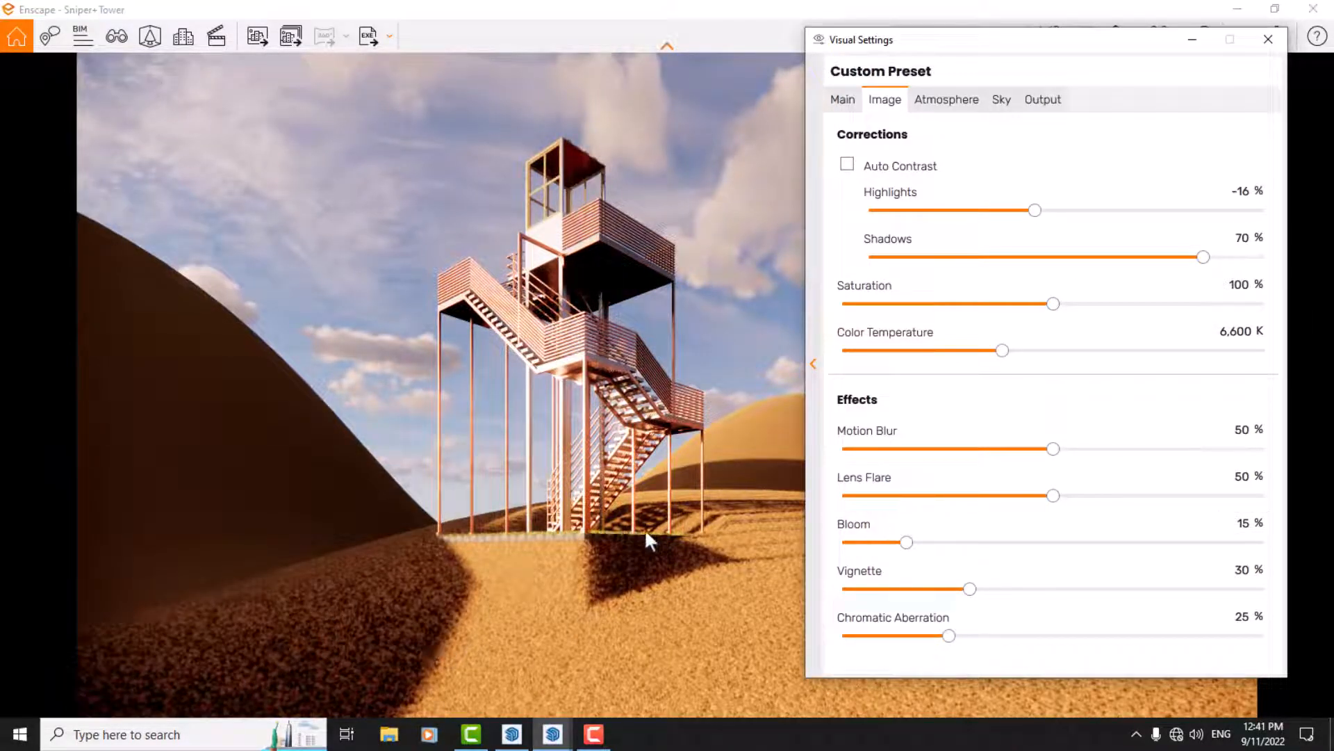
drag(1204, 257, 1080, 264)
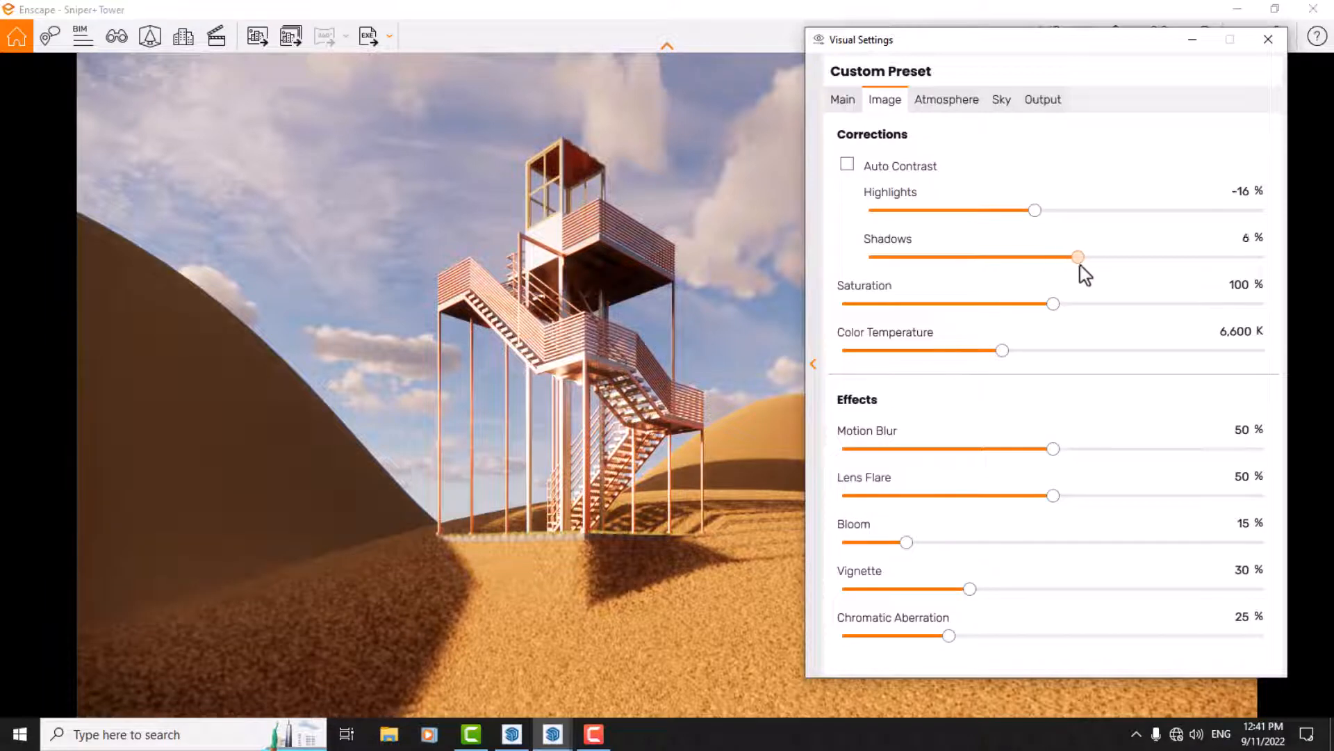
click(1211, 238)
text(4)
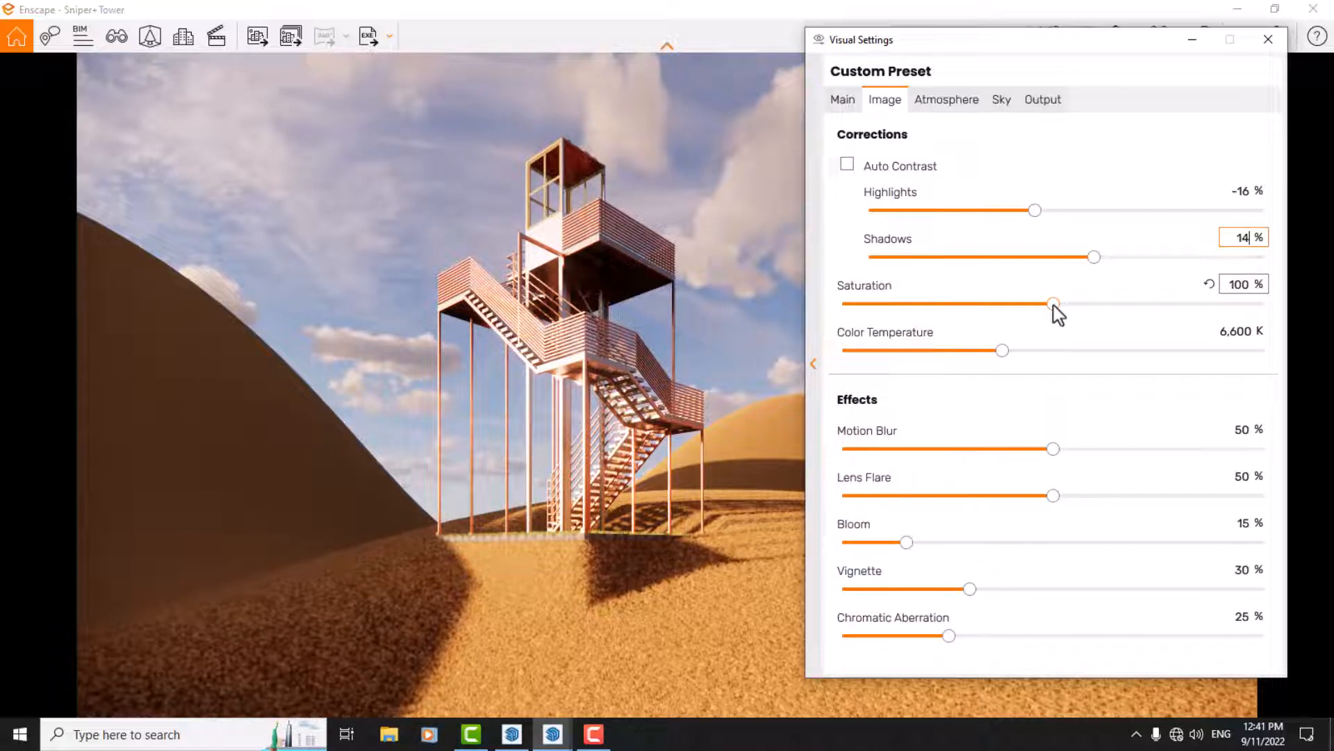
Try image saturations of 135% and 53%, and reset the saturation to 100%
drag(1054, 303, 1128, 306)
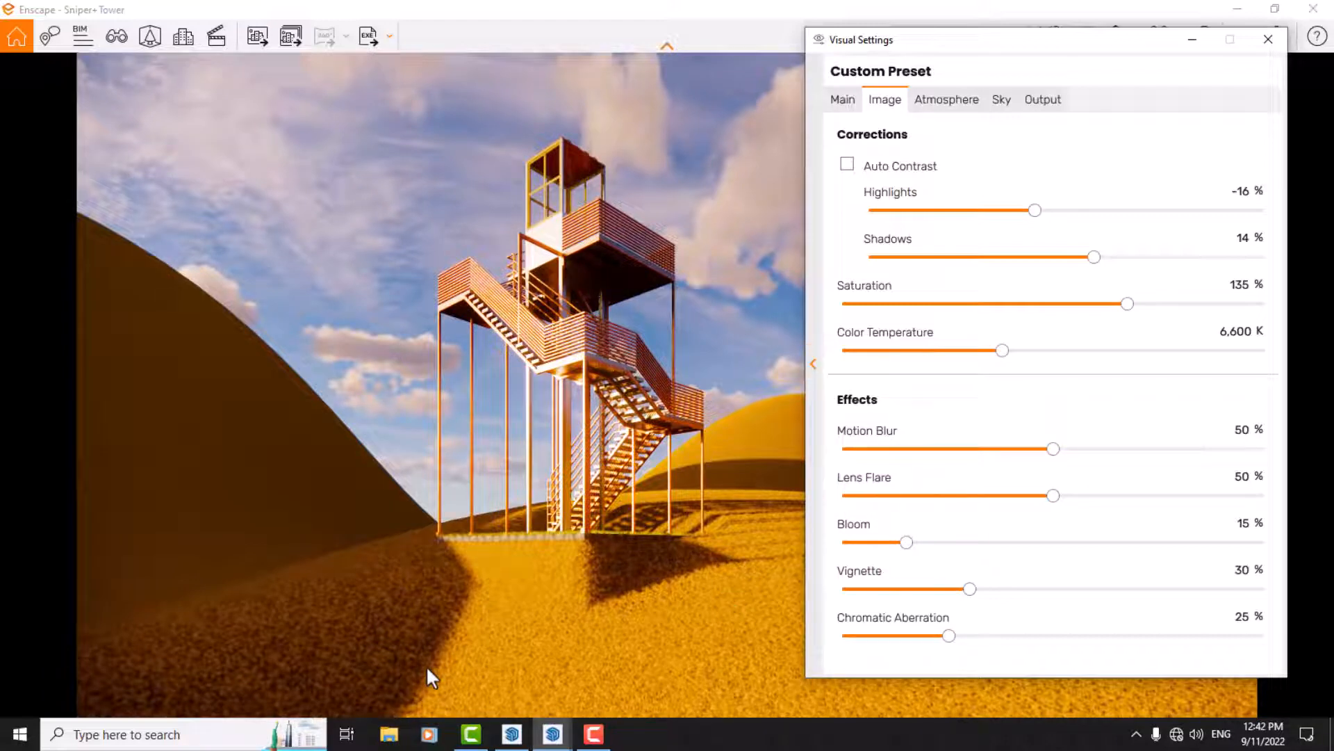
drag(1127, 306, 954, 307)
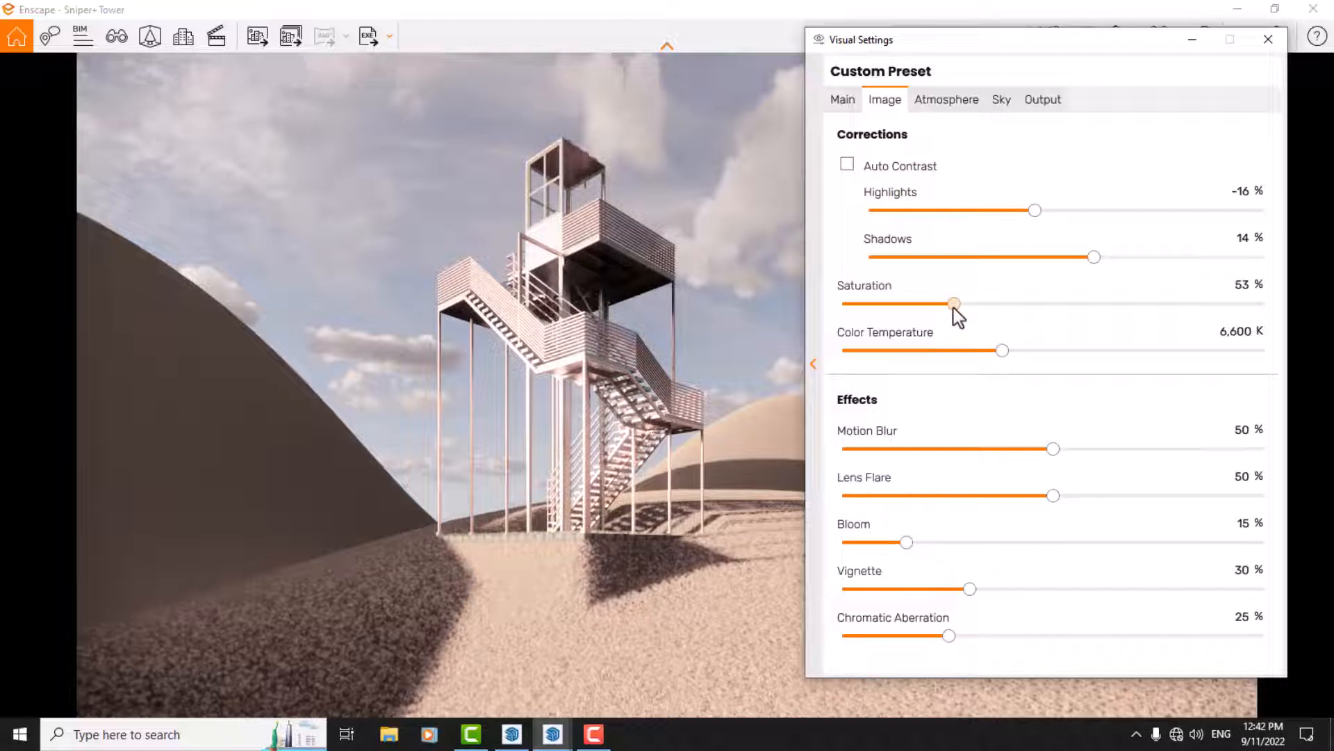
mouse_move(954, 307)
mouse_down()
mouse_move(858, 306)
mouse_move(975, 304)
mouse_up()
click(1210, 288)
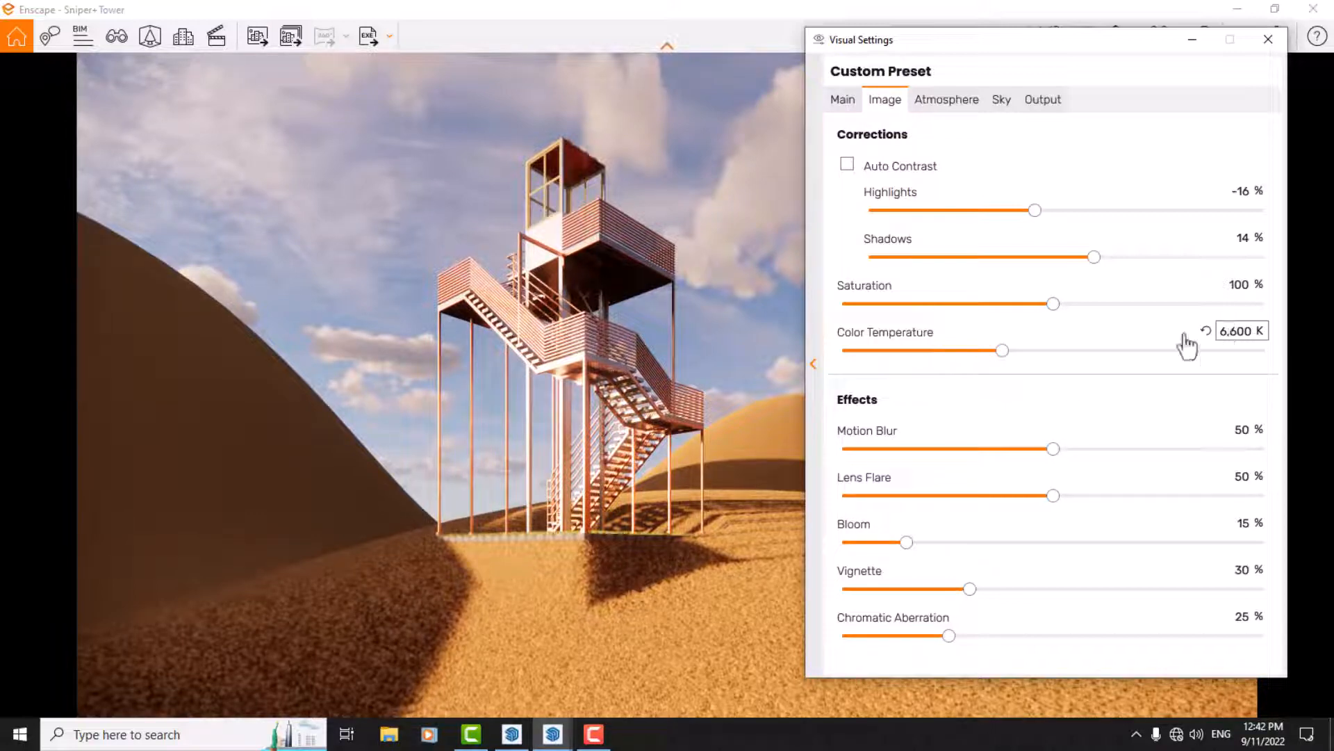
Try color temperatures of 2,593 K and 15,000 K, and reset the color temperature to 6,600 K
drag(1001, 351, 879, 361)
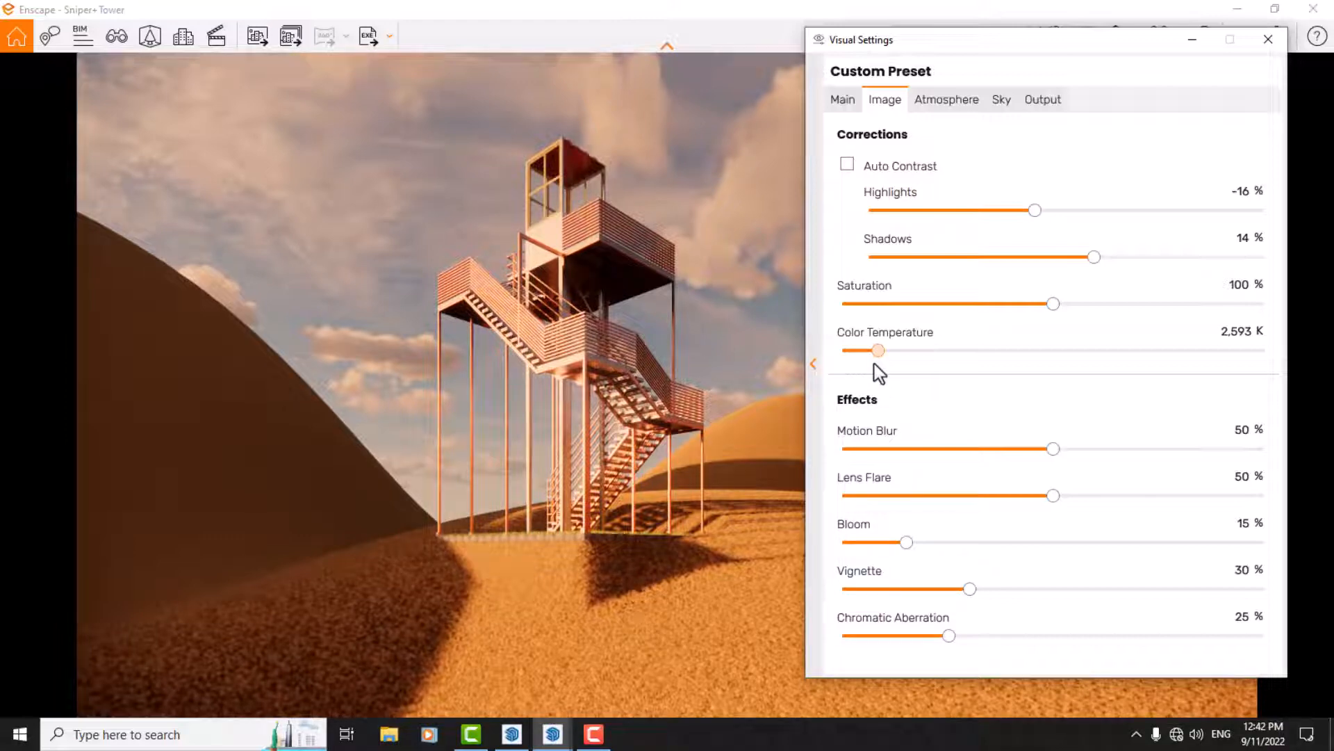
drag(875, 364, 1321, 369)
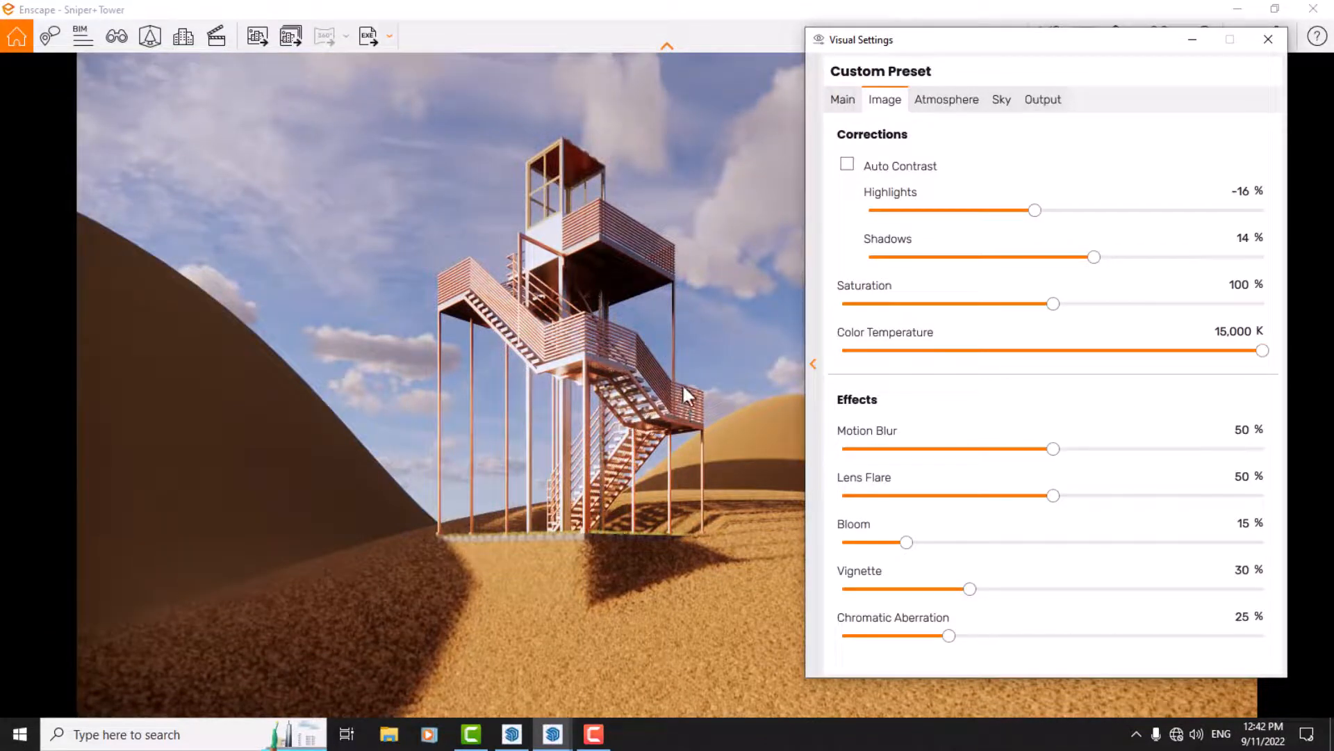
drag(1255, 352, 1198, 352)
click(1206, 331)
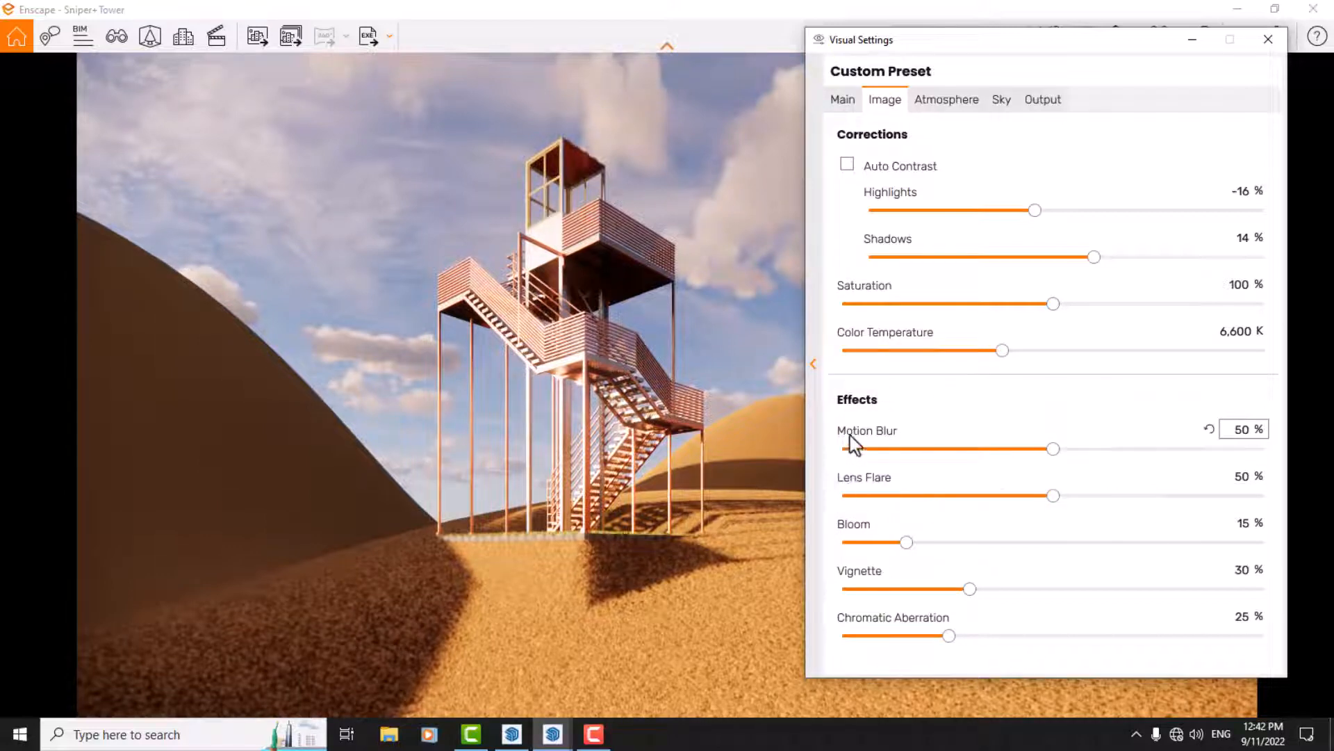
Set the motion blur to 34% and check the effect by flying toward the tower and back
mouse_move(850, 435)
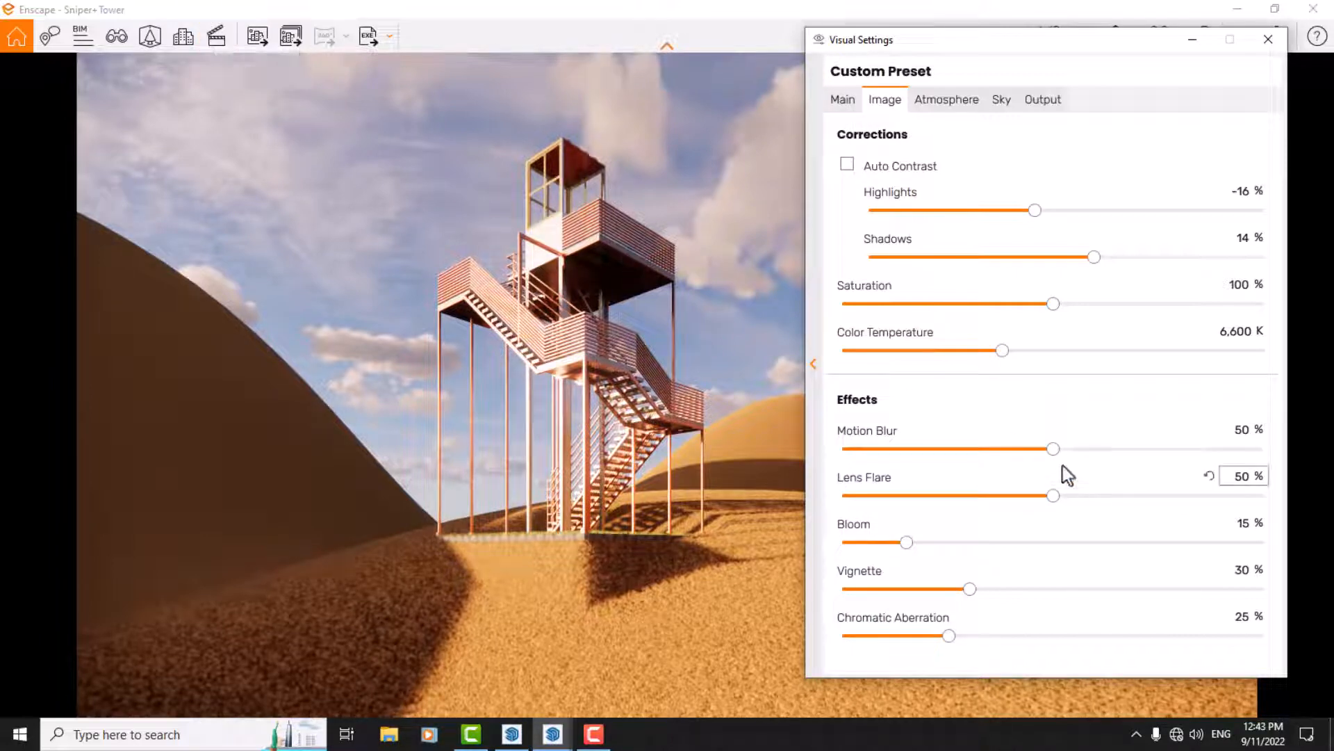
click(1240, 430)
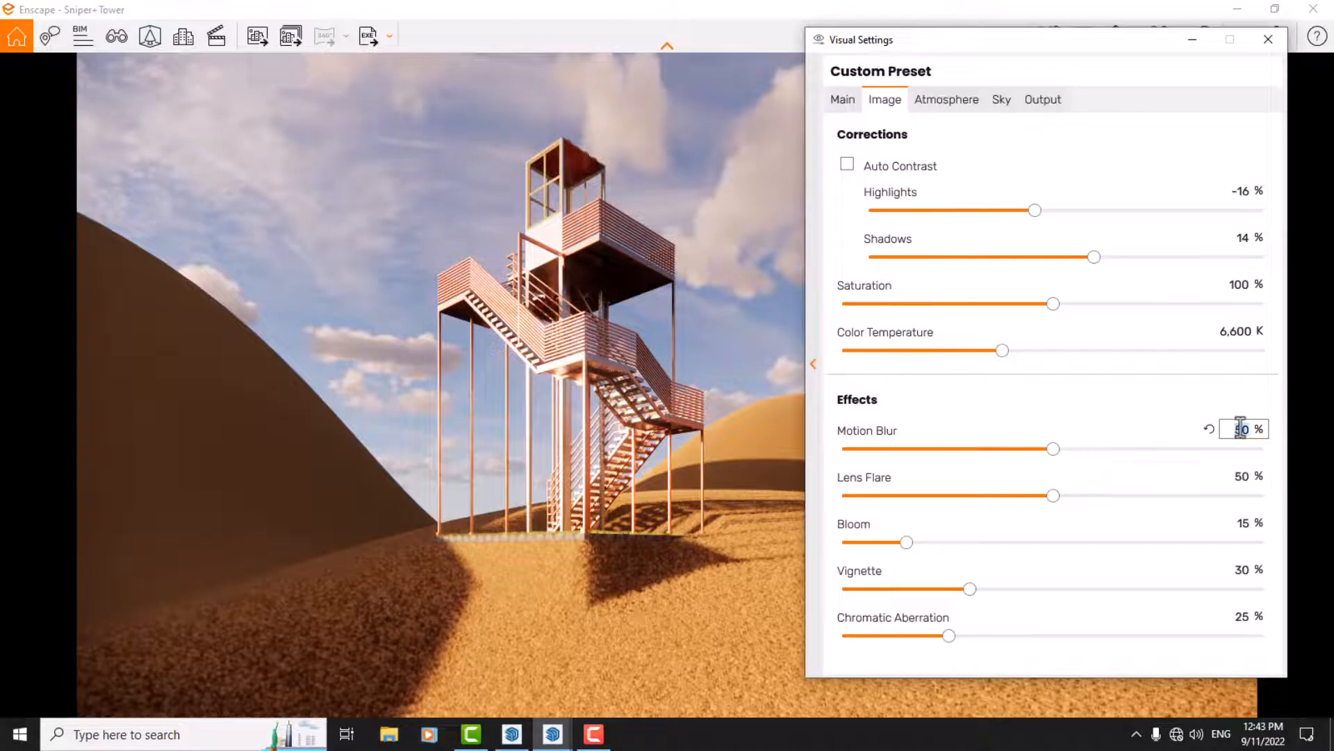
text(34)
drag(635, 416, 612, 416)
key(w)
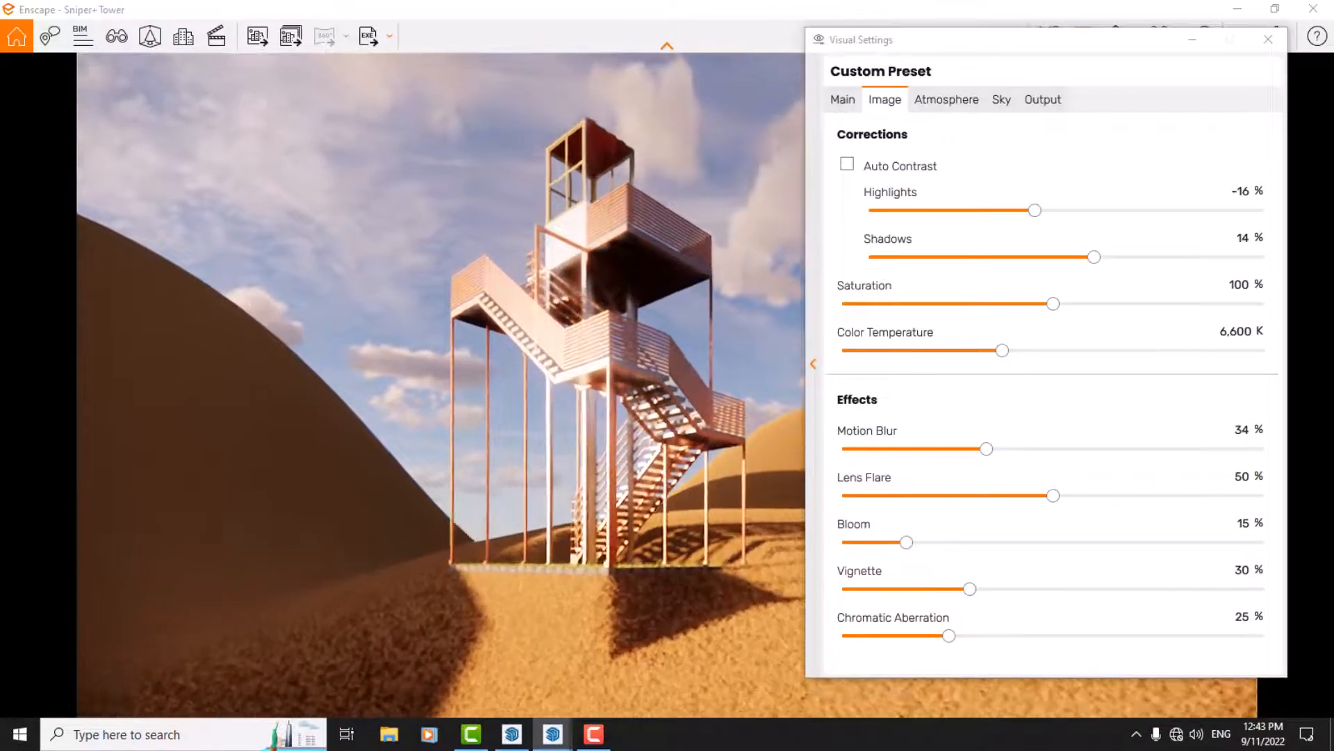
key(w)
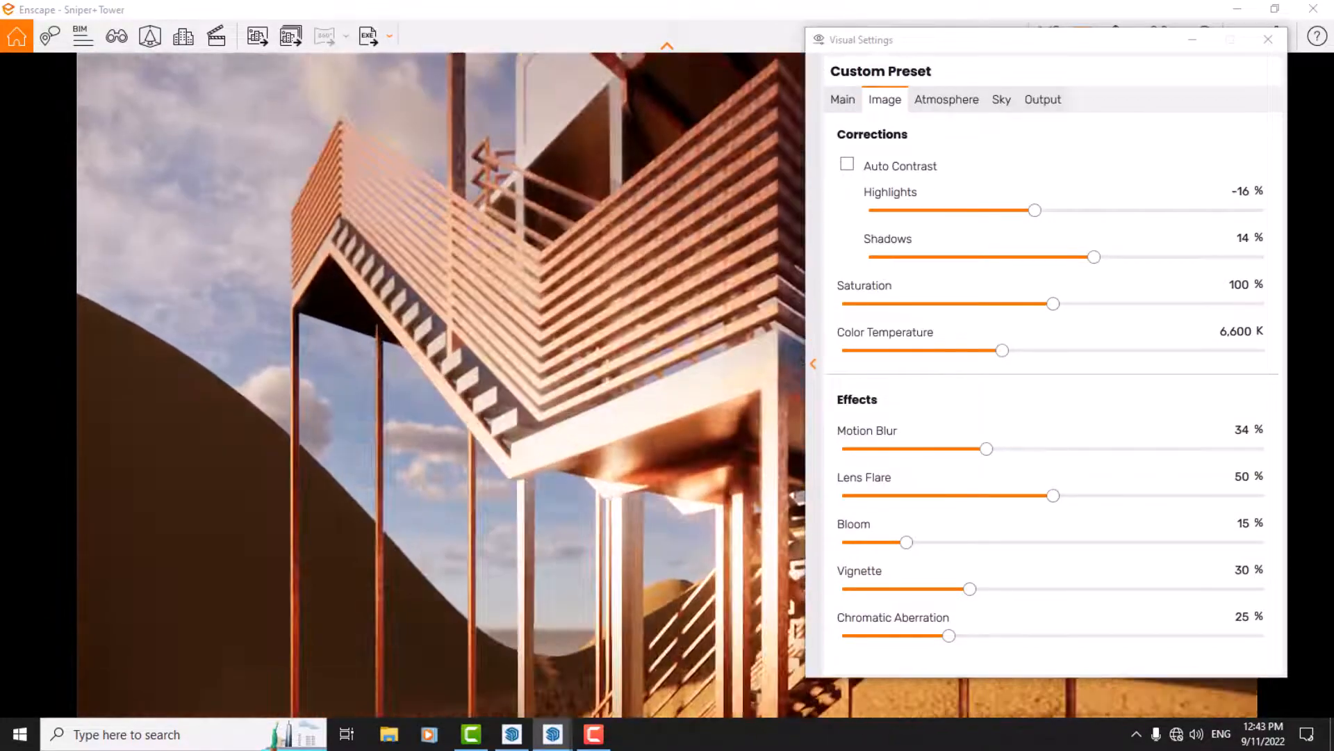
key(s)
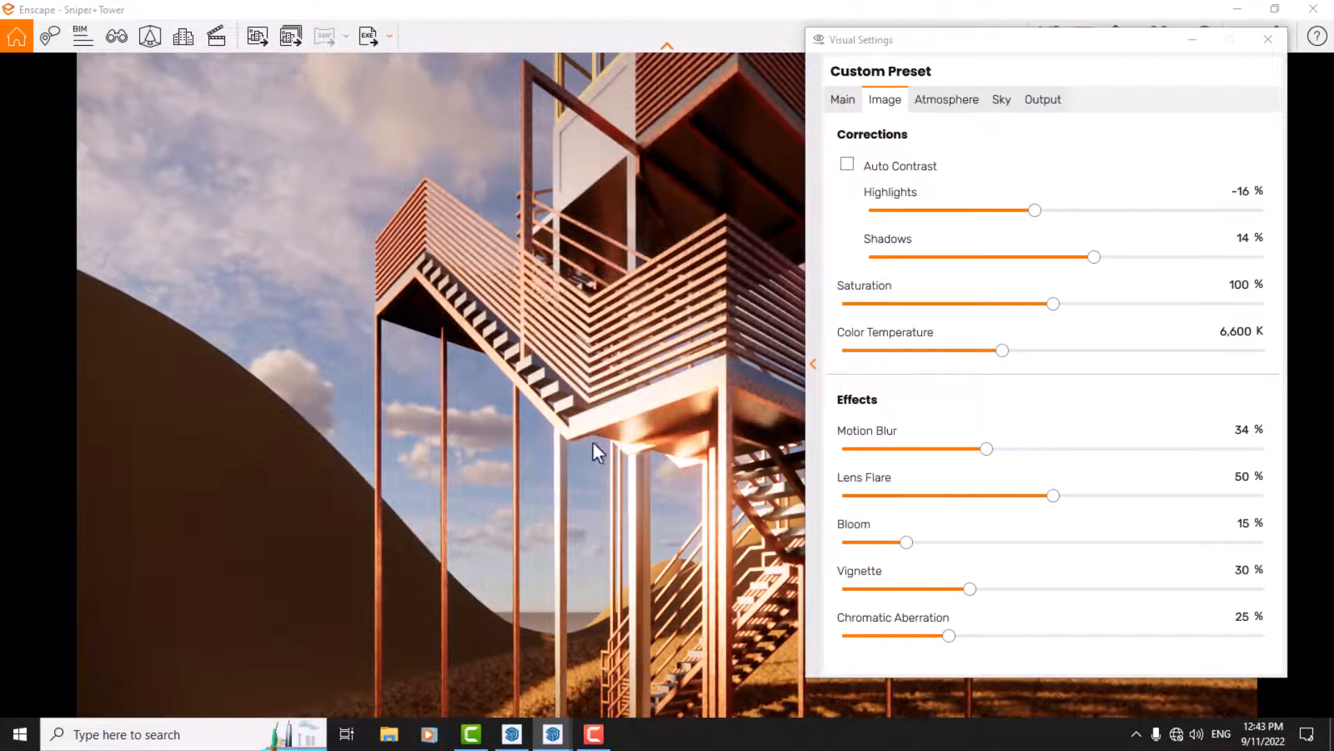
Try a lens flare of 96% and reset the lens flare to 50%
drag(1055, 497, 1125, 499)
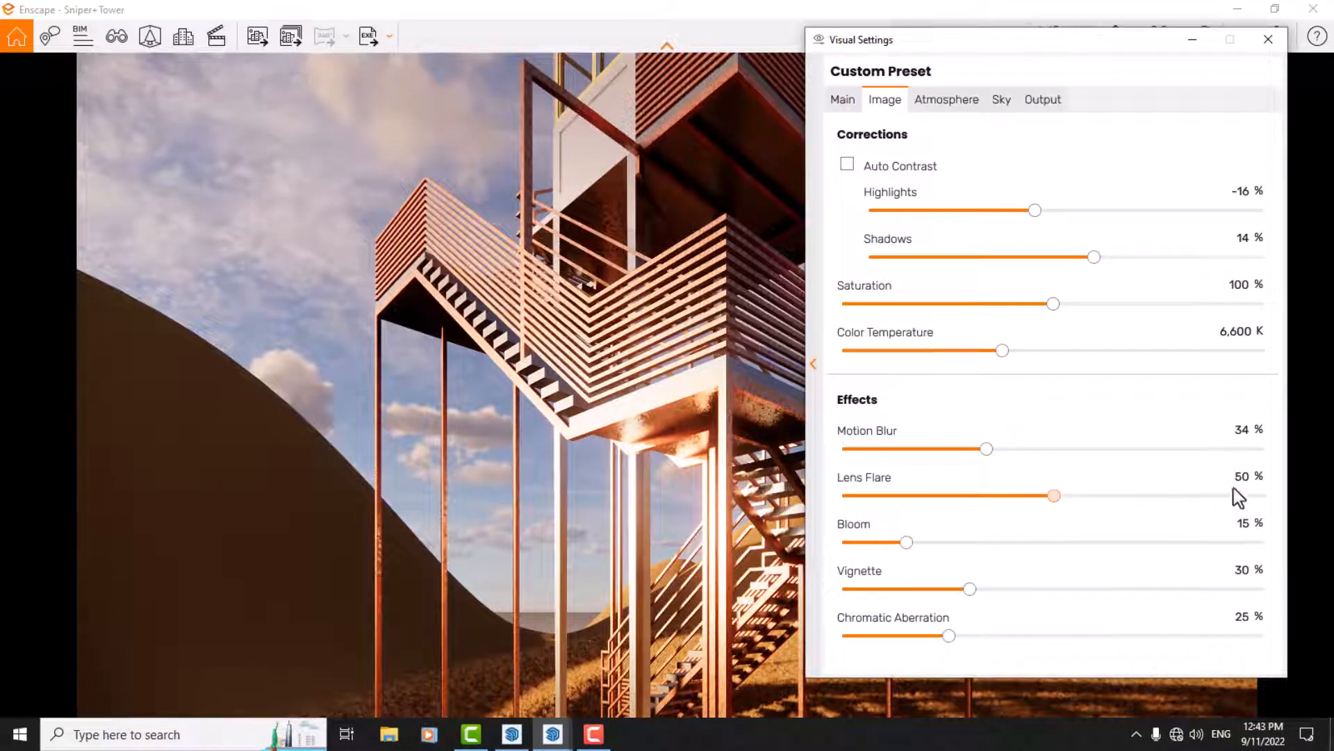
drag(1251, 485, 1251, 486)
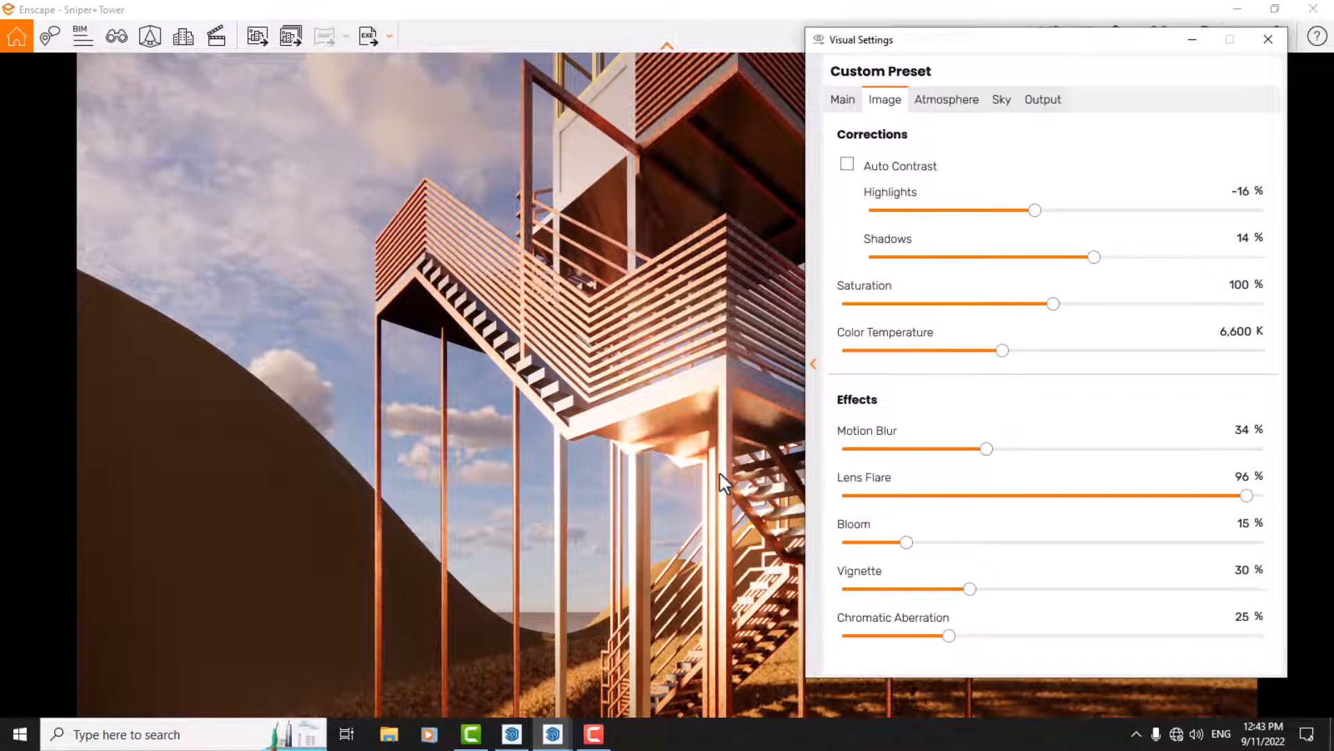
click(1209, 478)
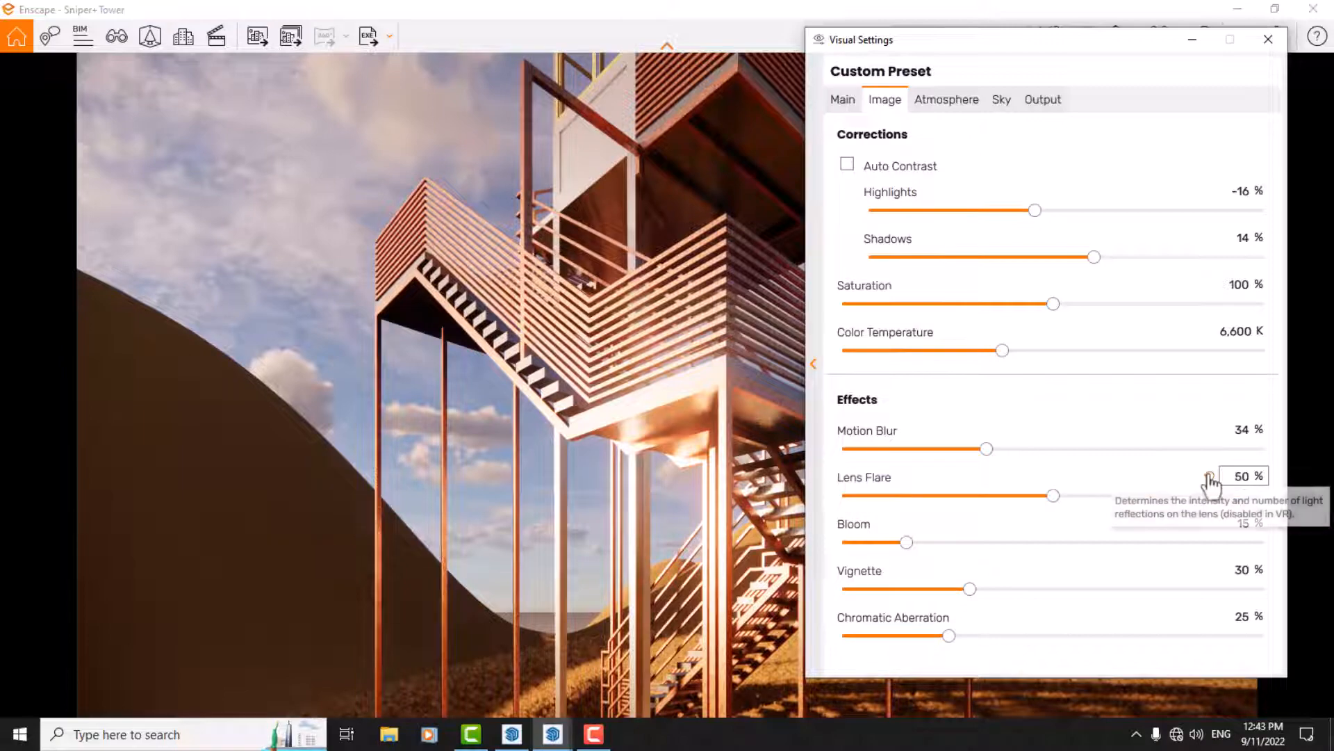
Restore the saved Enscape Camera 5 view and shift the time of day until the sun sits low behind the tower
click(631, 452)
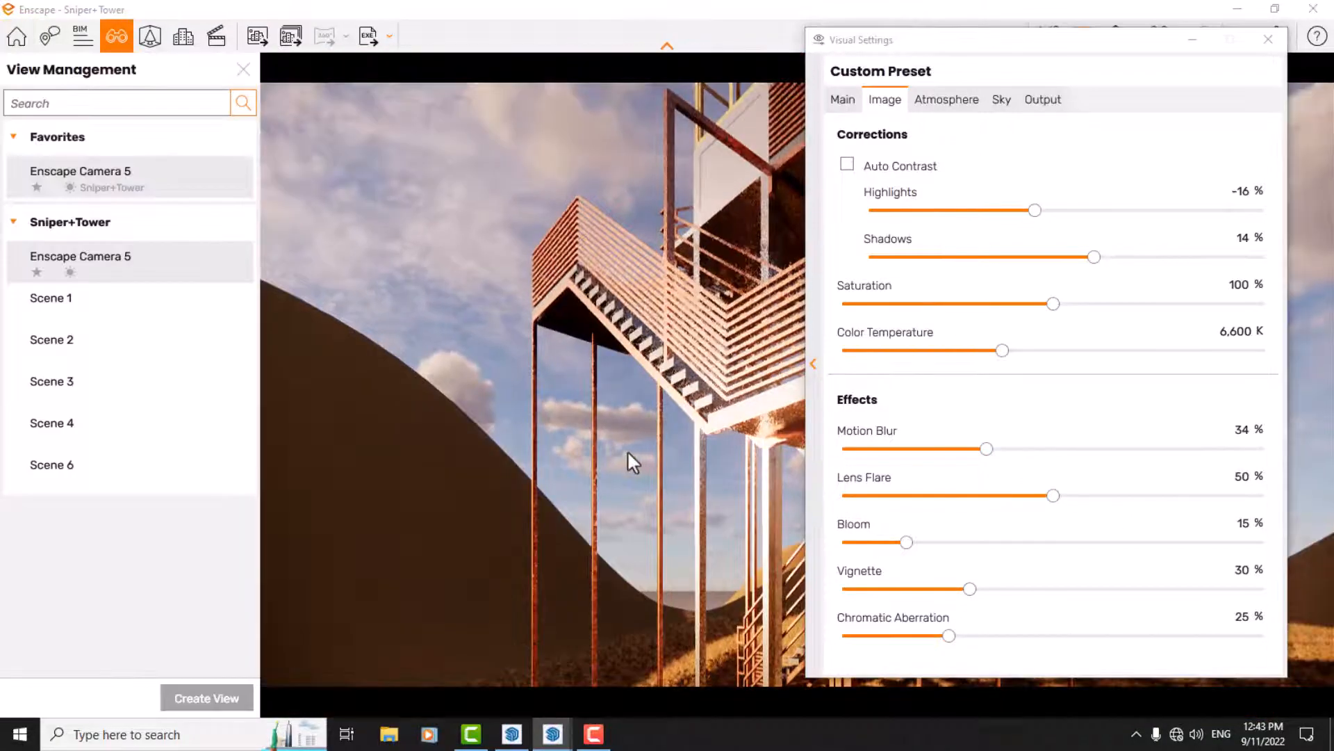
click(69, 264)
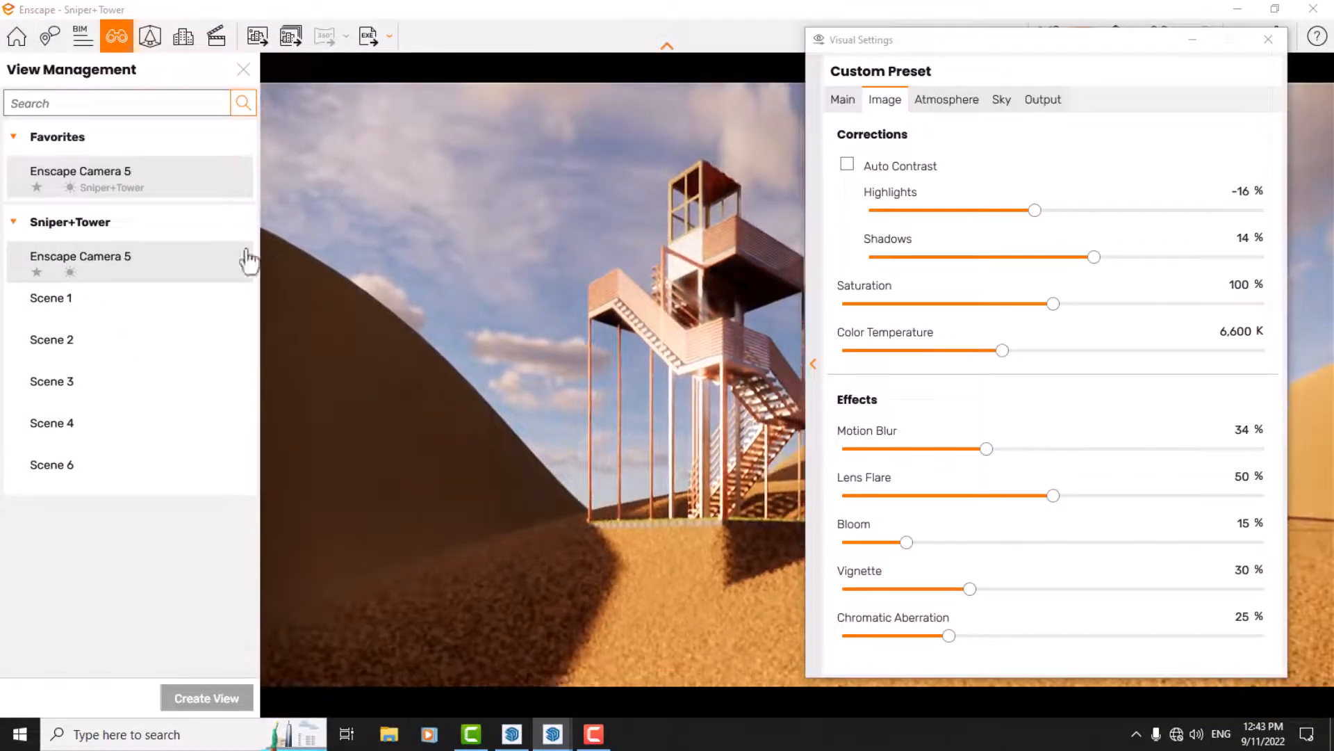
click(242, 73)
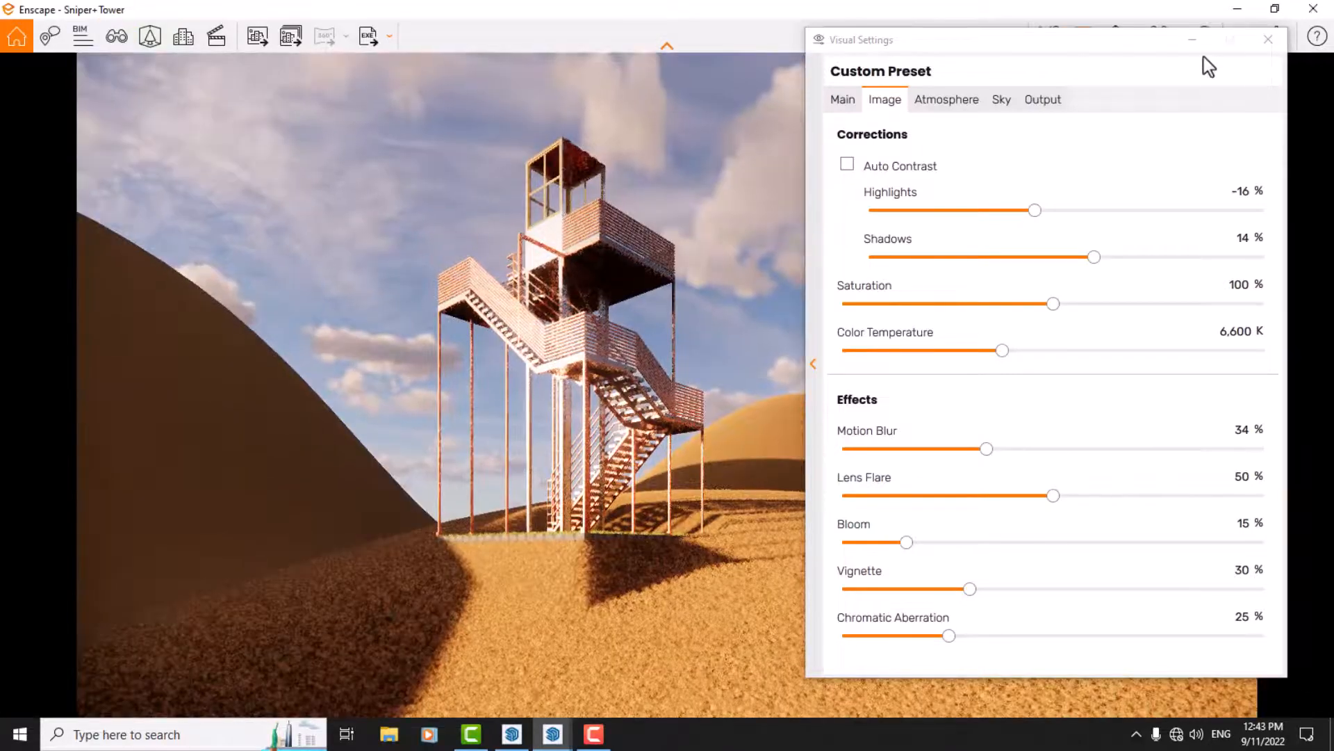
click(1262, 46)
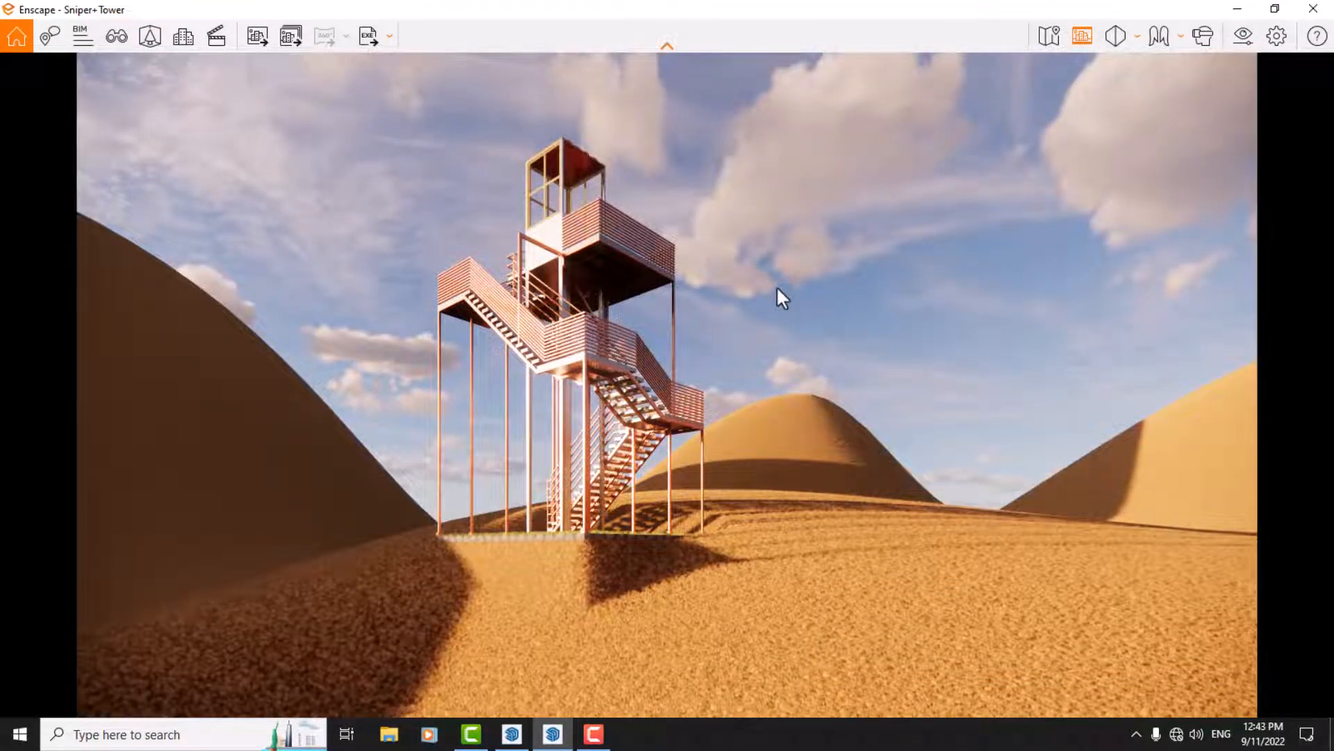
shift+right_drag(774, 286, 639, 287)
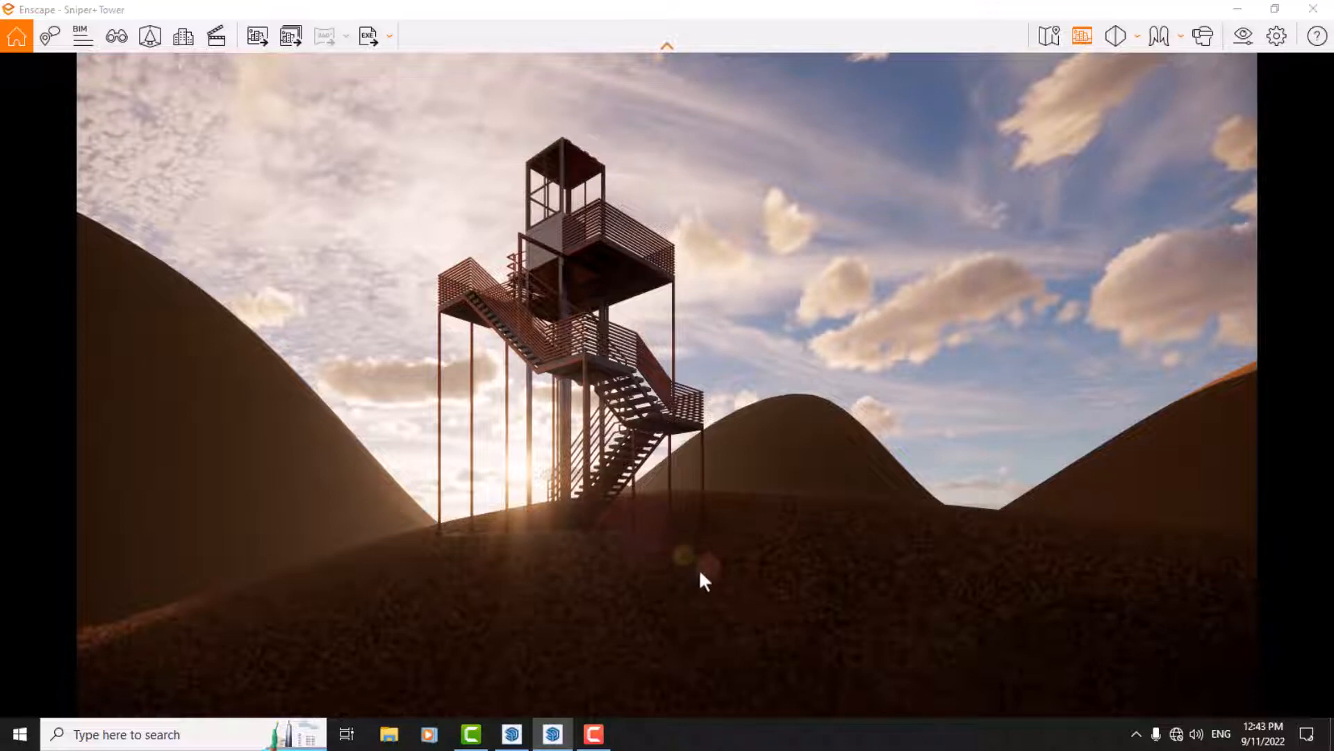
Try a lens flare of 100%, set the lens flare to 56%, and view the scene without the visual settings
click(1242, 38)
click(887, 103)
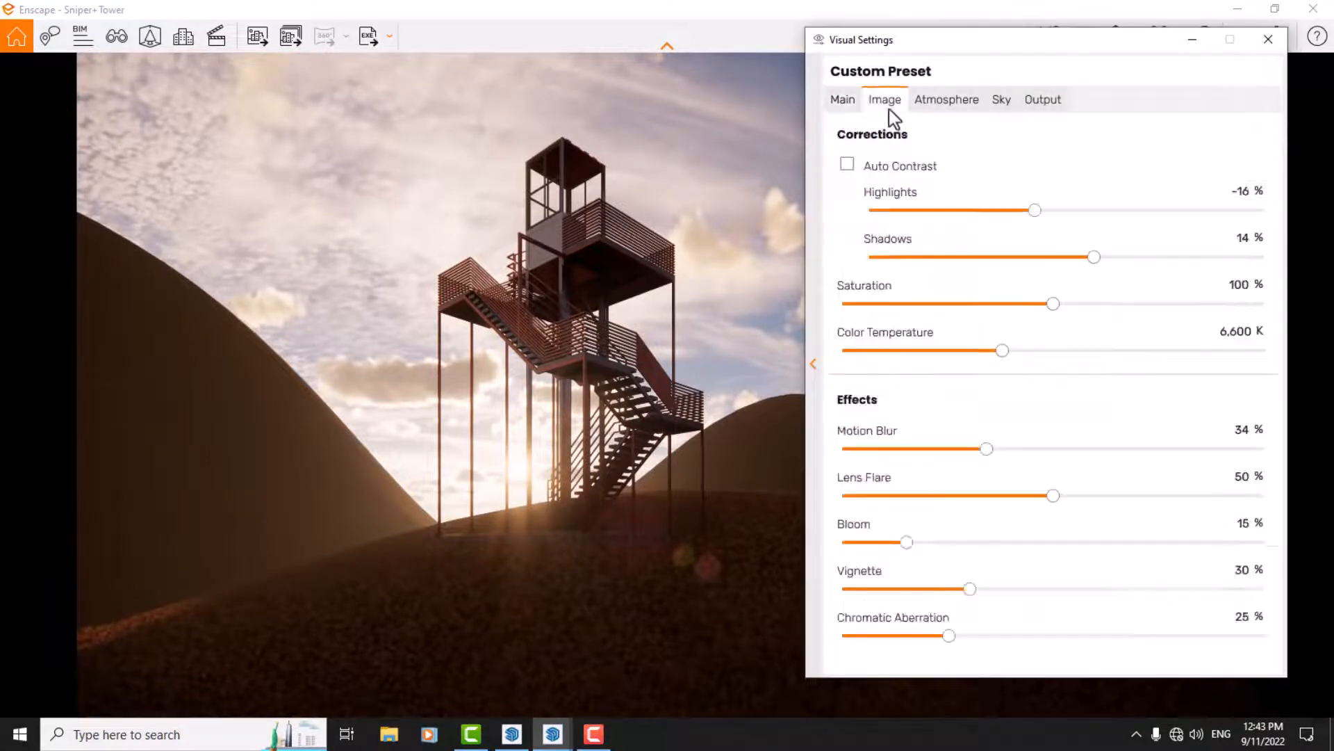
double_click(1246, 477)
text(100)
key(Return)
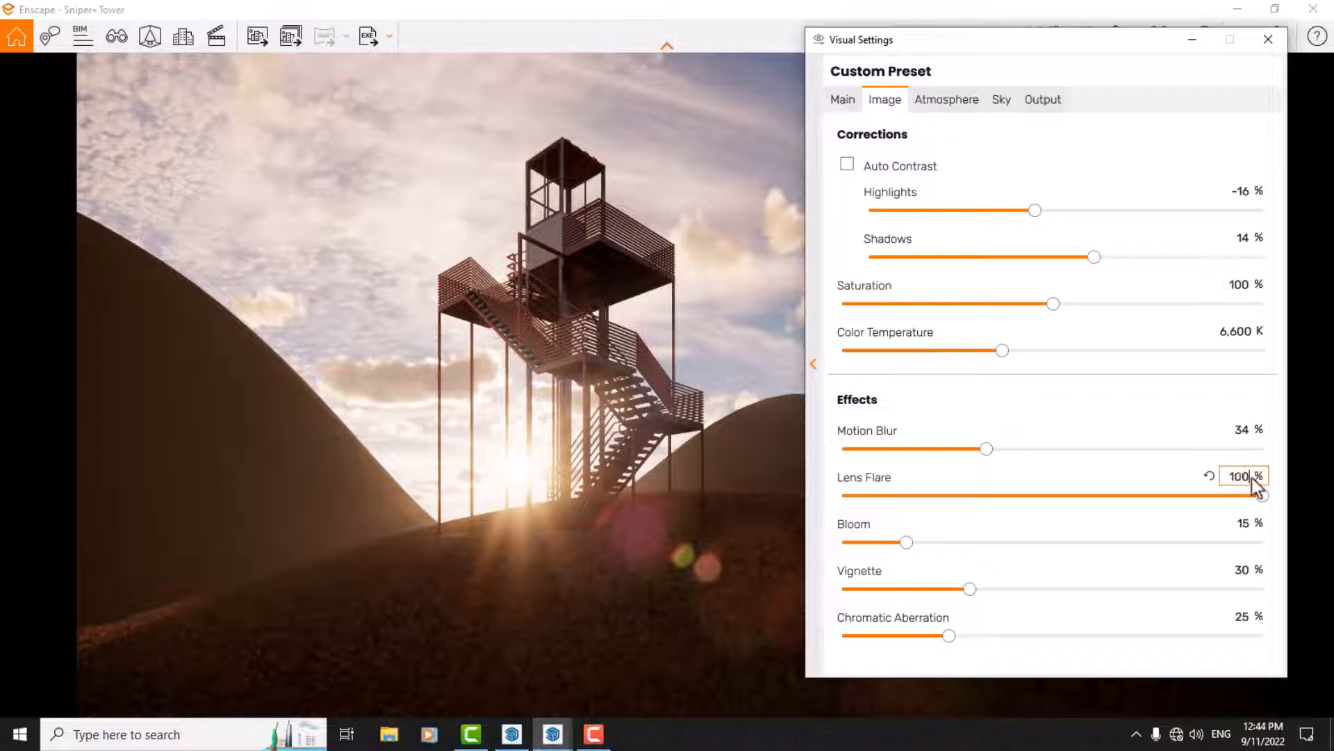
drag(1250, 477, 1198, 477)
text(56)
key(Return)
click(1269, 38)
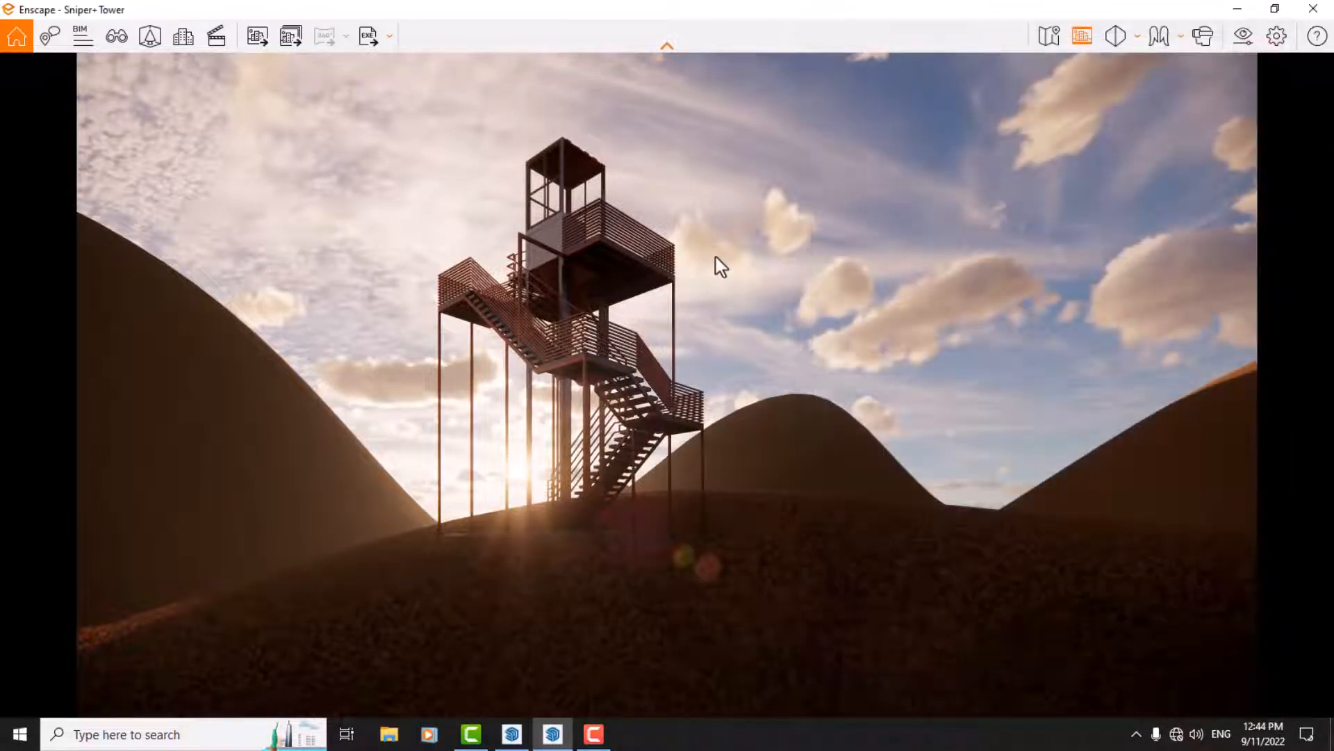
Restore the saved Enscape Camera 5 view with its stored time of day and close the view list
click(116, 36)
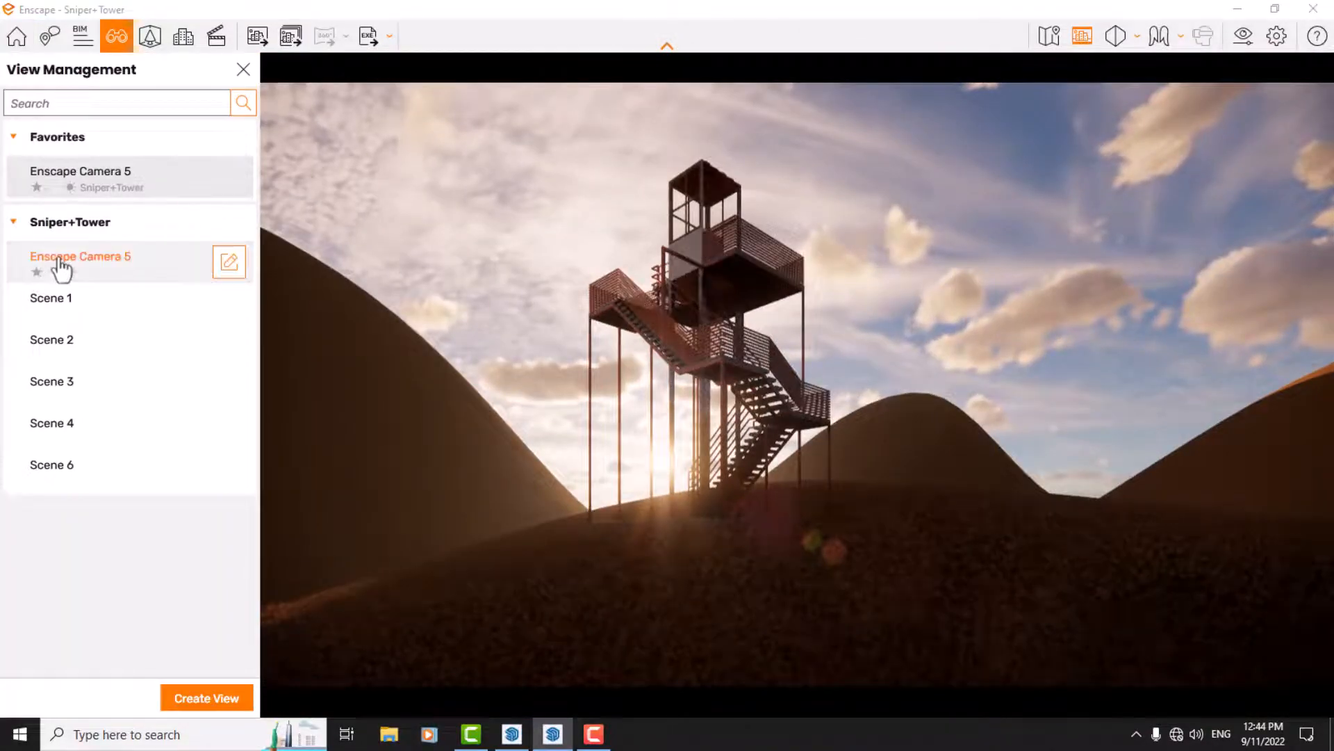
click(61, 266)
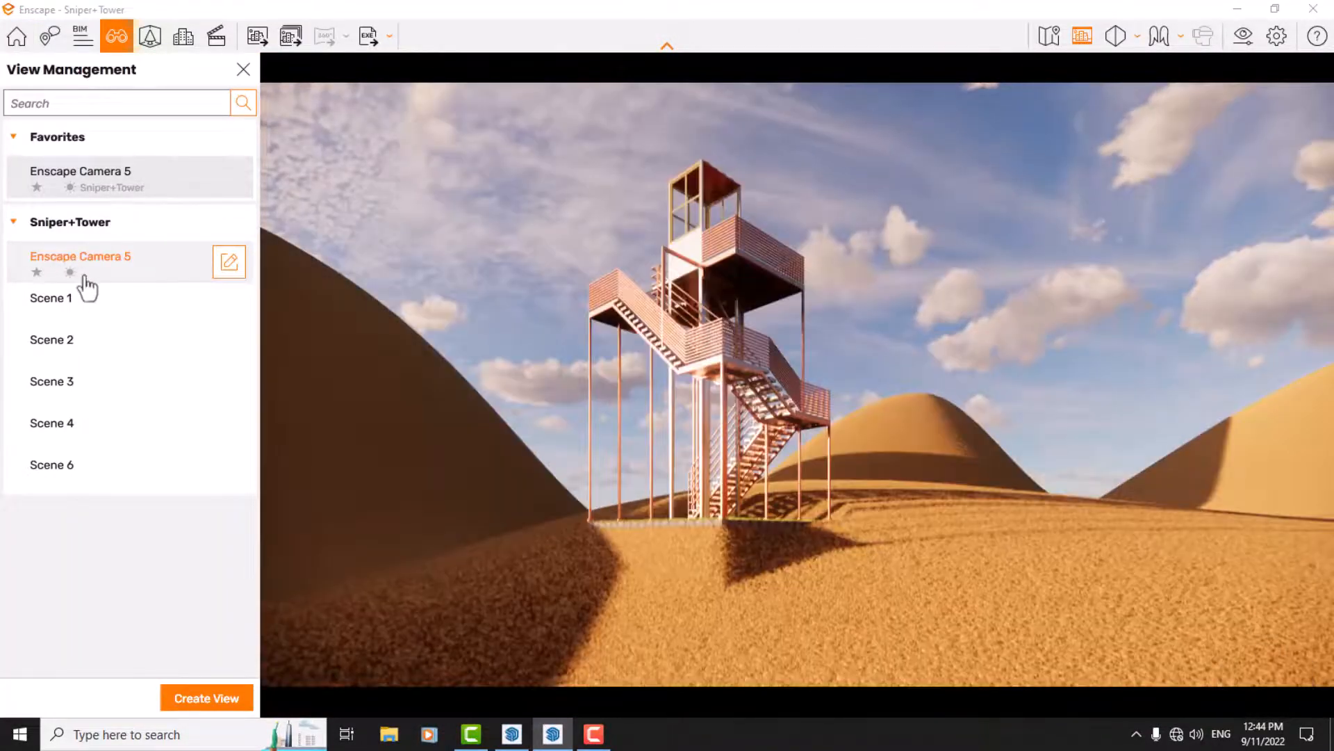
click(243, 75)
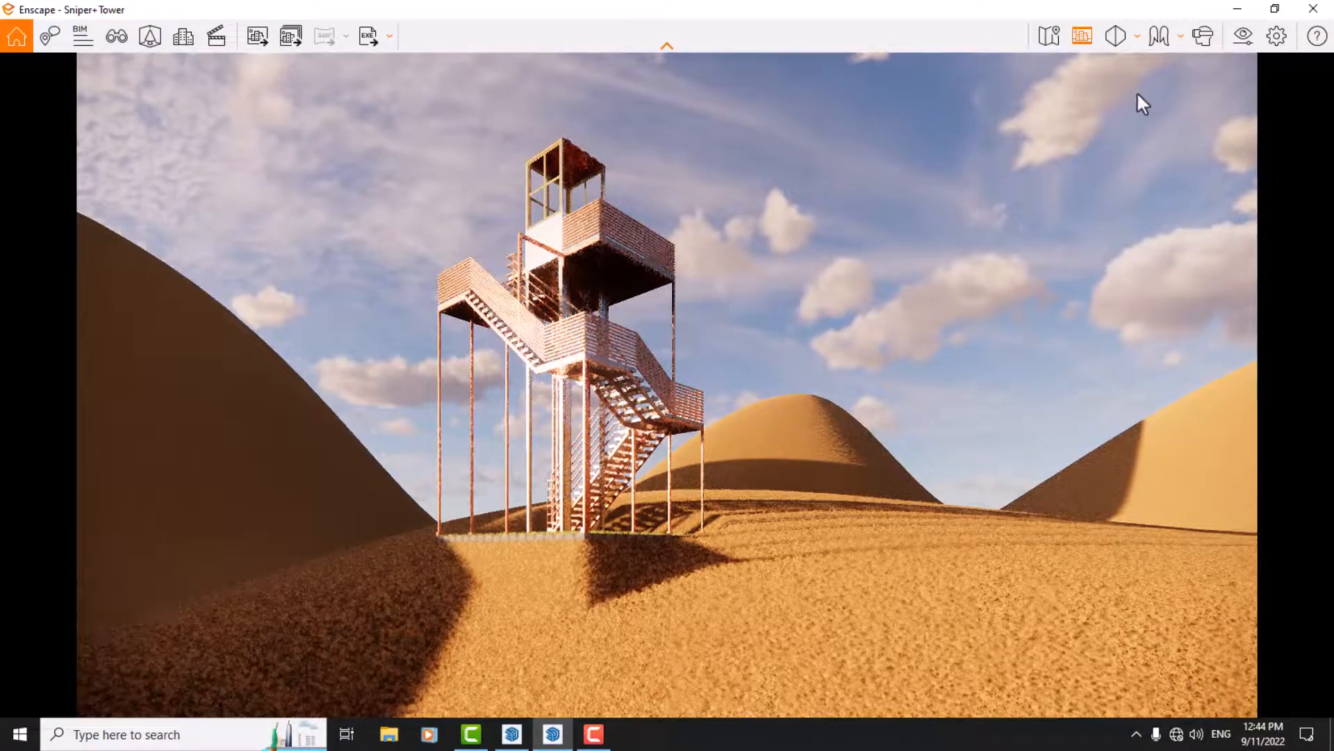
Try a chromatic aberration of 19% in the image effects and set it to 16%
click(1245, 37)
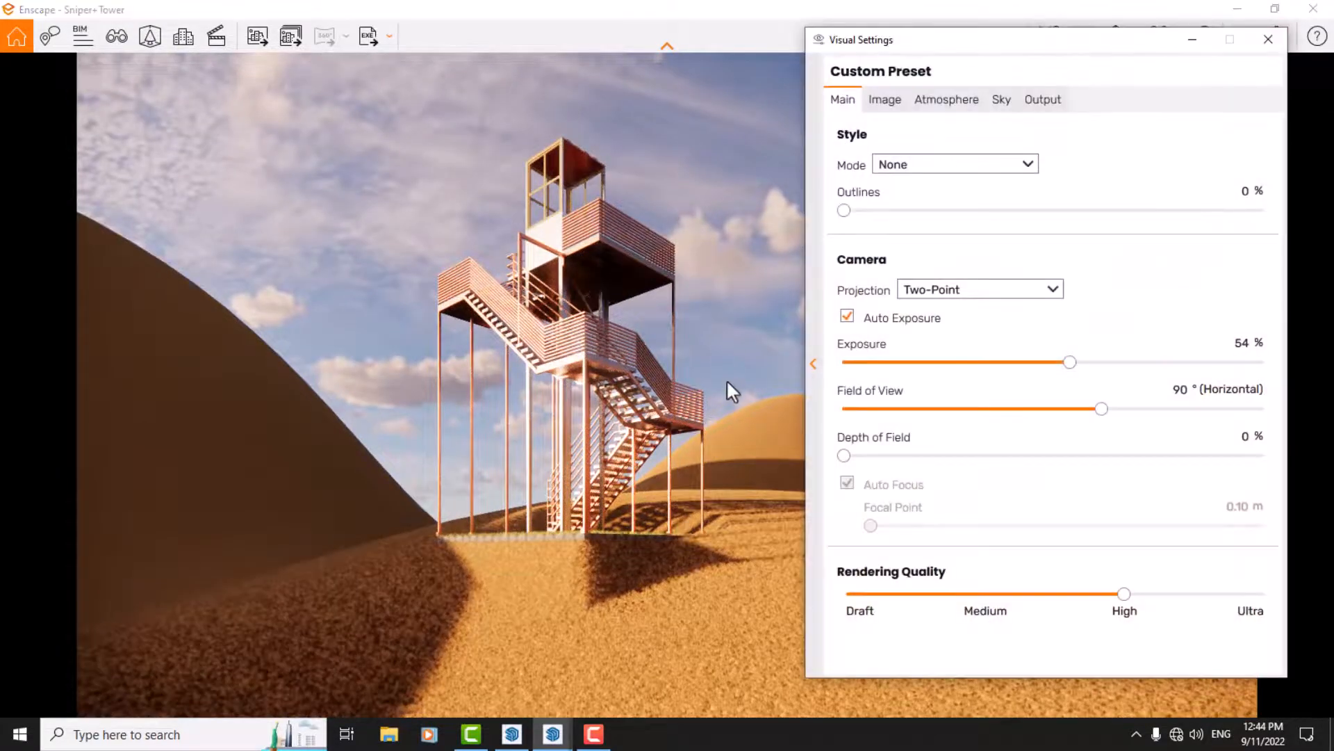
click(880, 100)
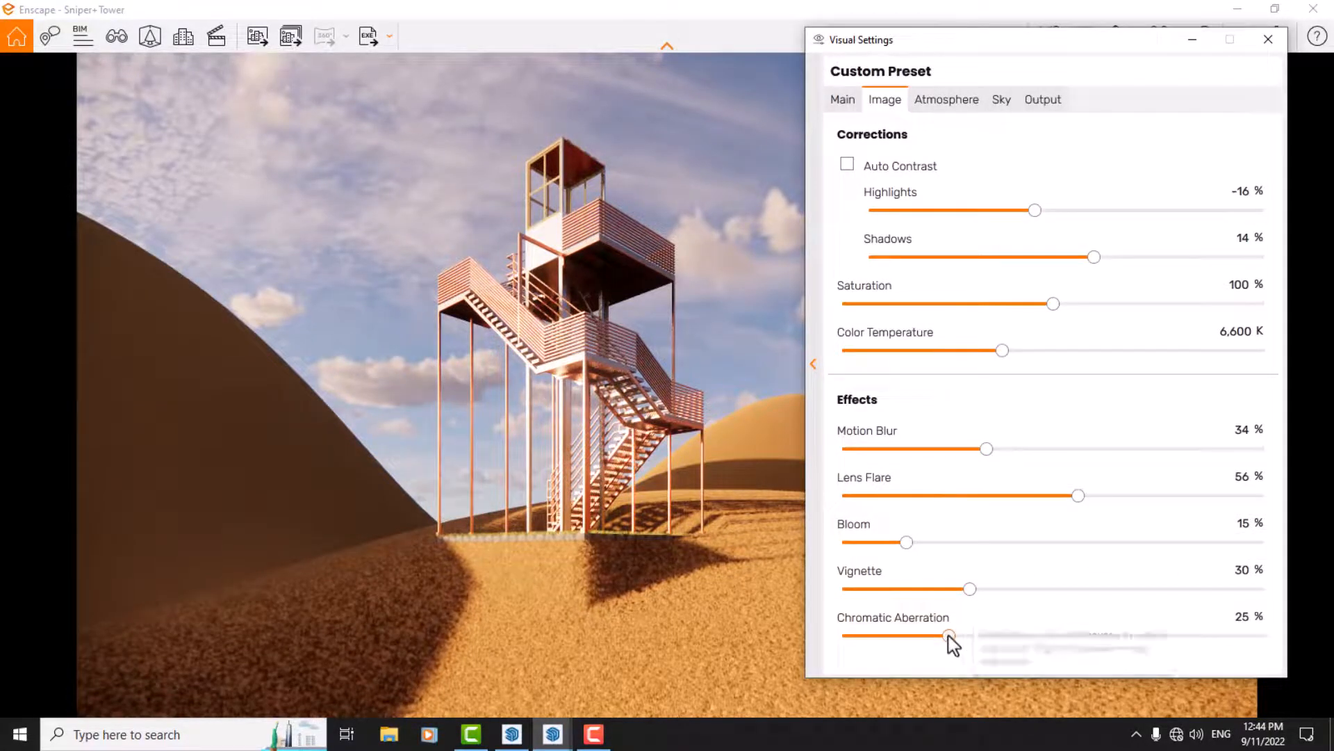
drag(948, 636, 922, 639)
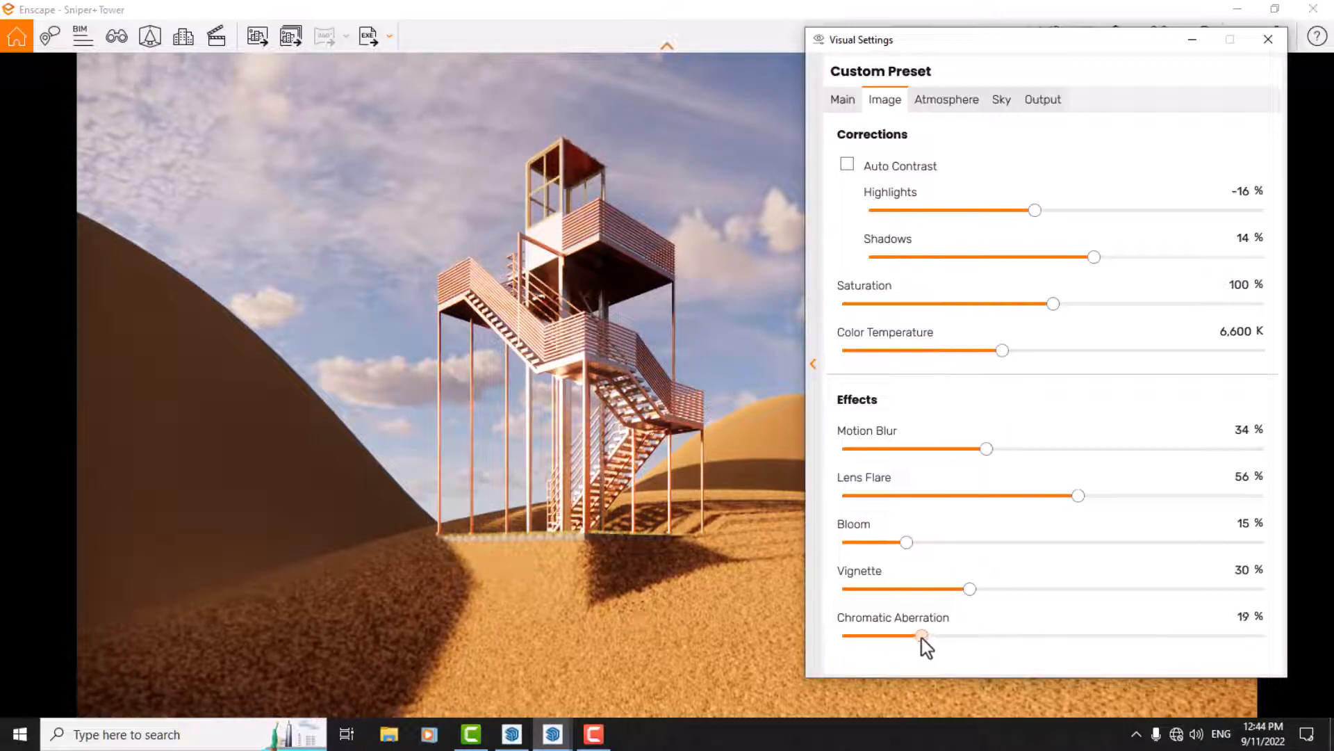
text(16)
Try vignettes of 36% and 61%, and set the vignette to 24%
drag(970, 588, 994, 590)
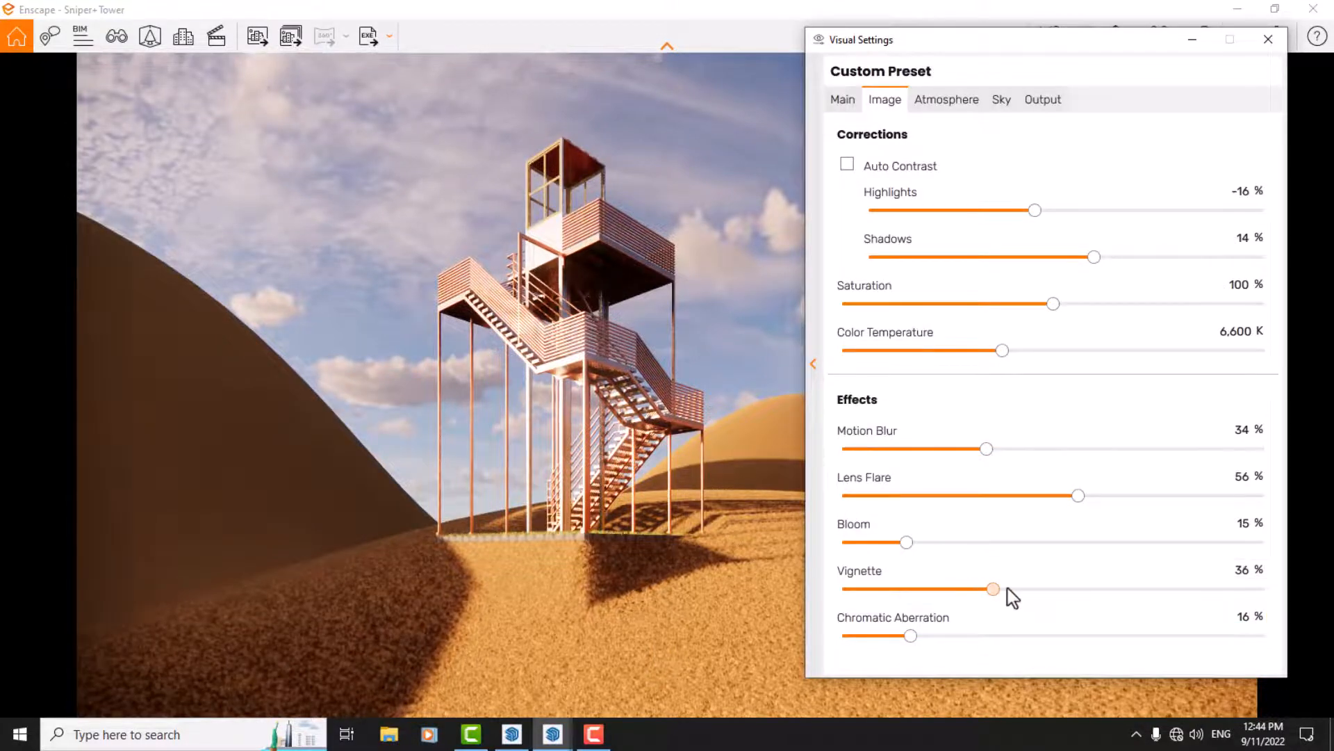
click(1102, 588)
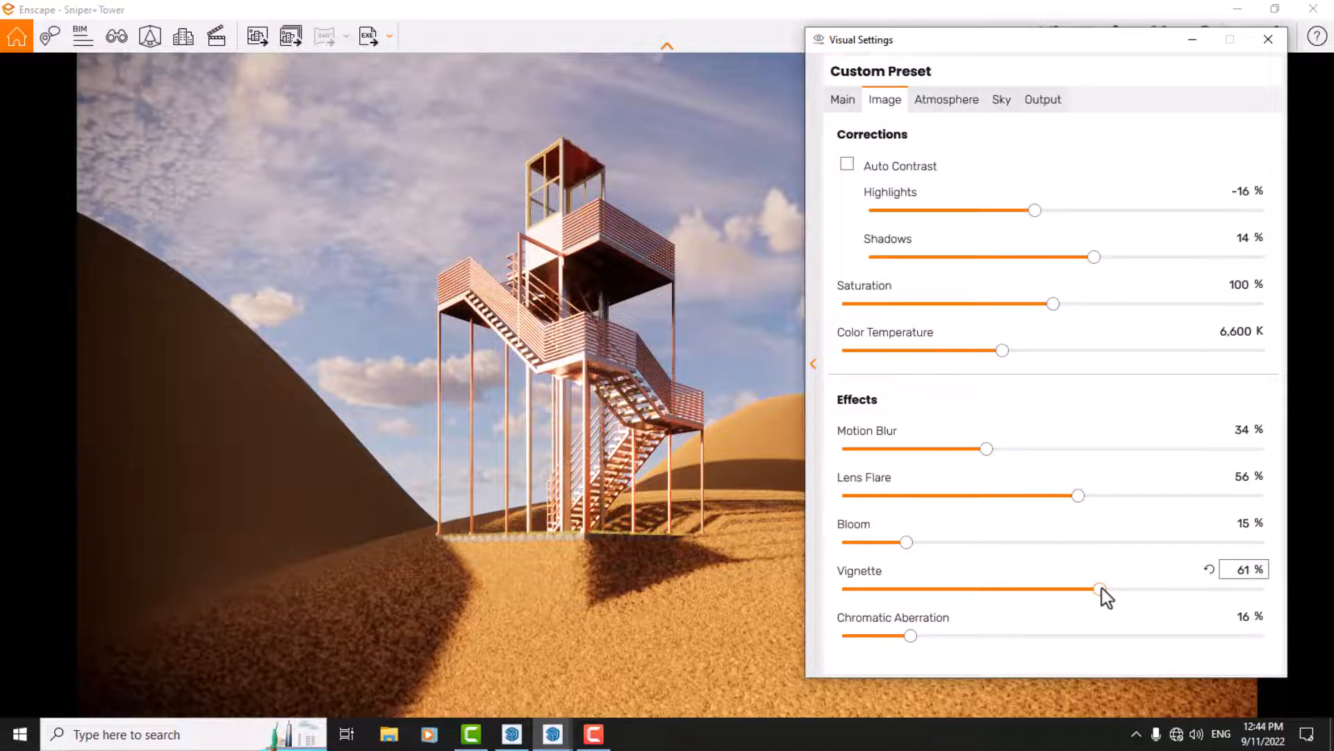
double_click(1241, 570)
text(24)
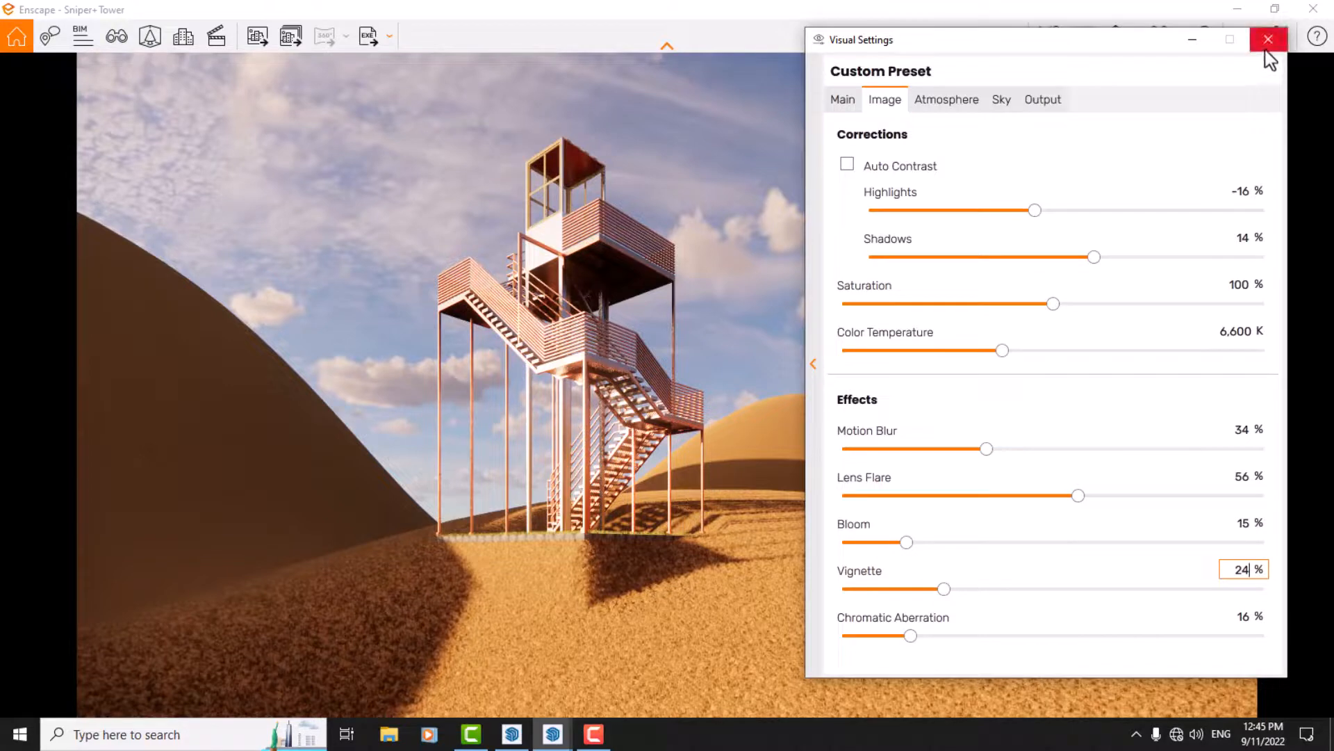
Review the atmosphere, sky, output and main visual settings, and close the settings window
click(962, 106)
click(999, 104)
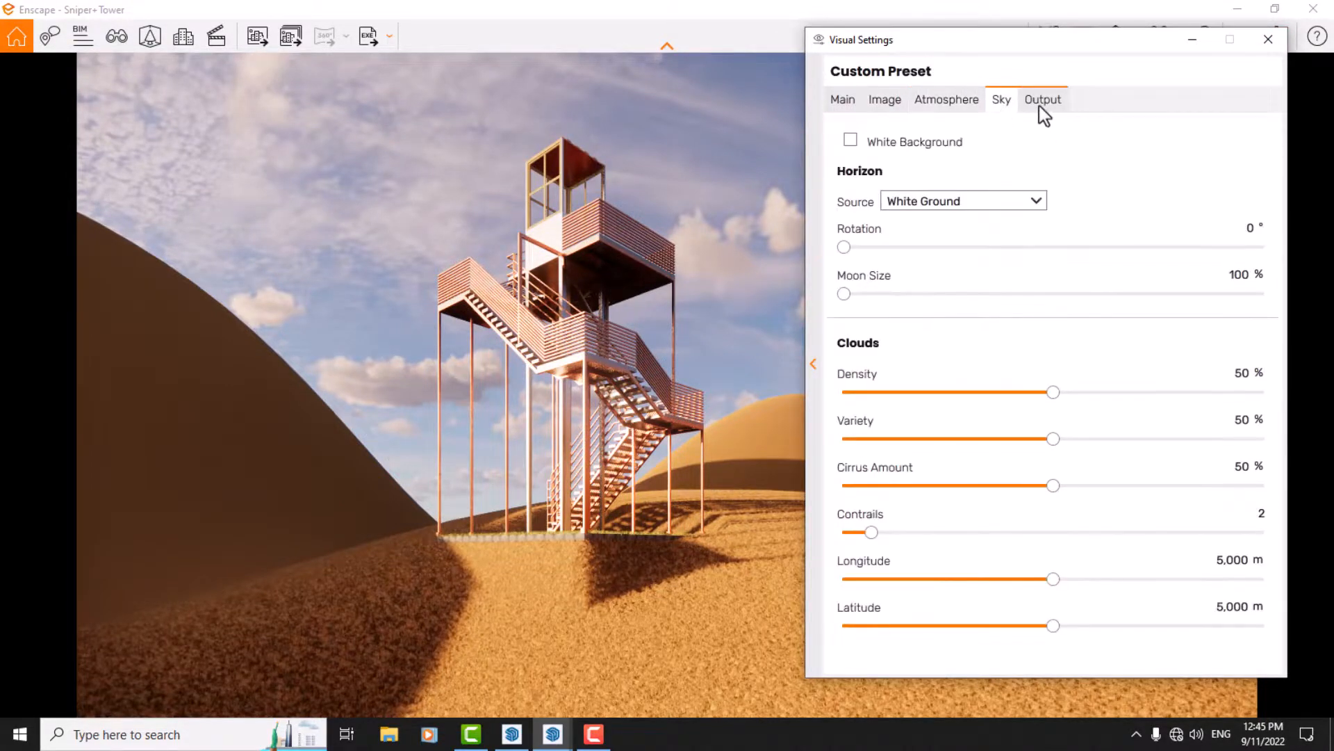
click(1039, 106)
click(843, 101)
click(1267, 40)
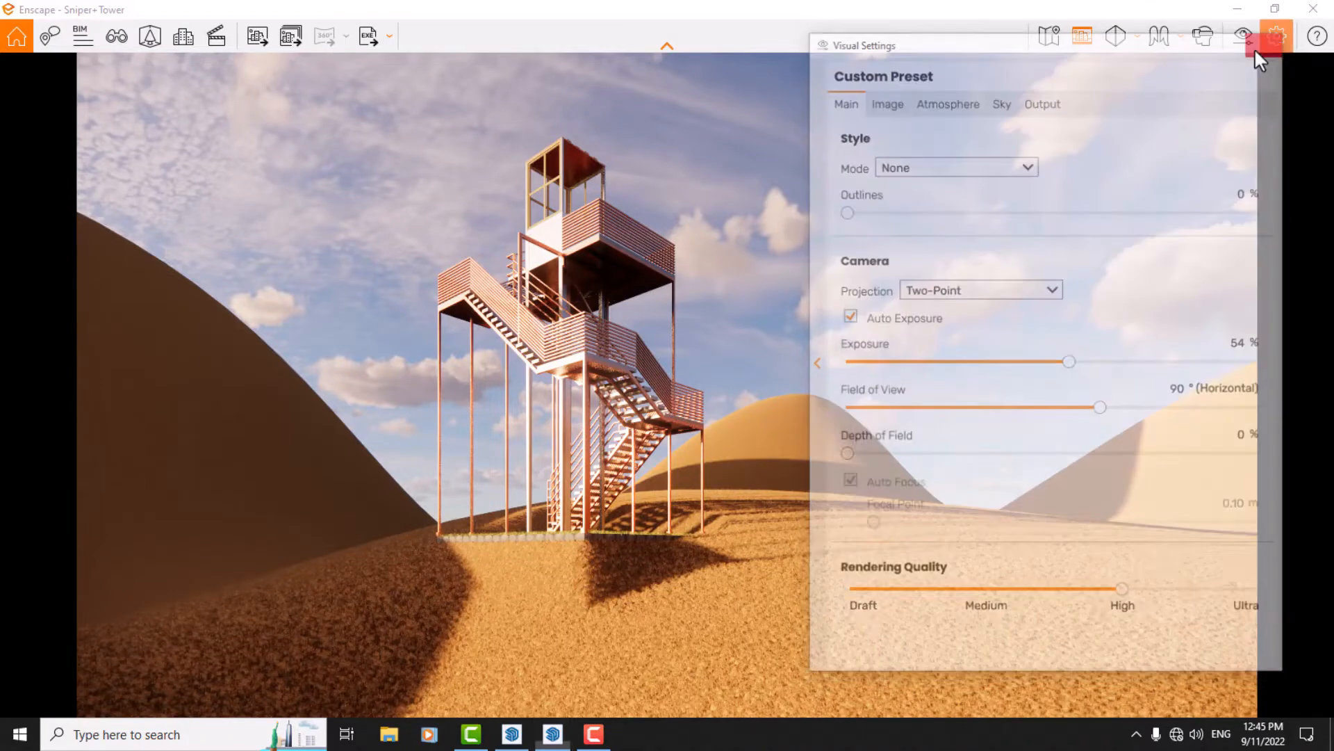